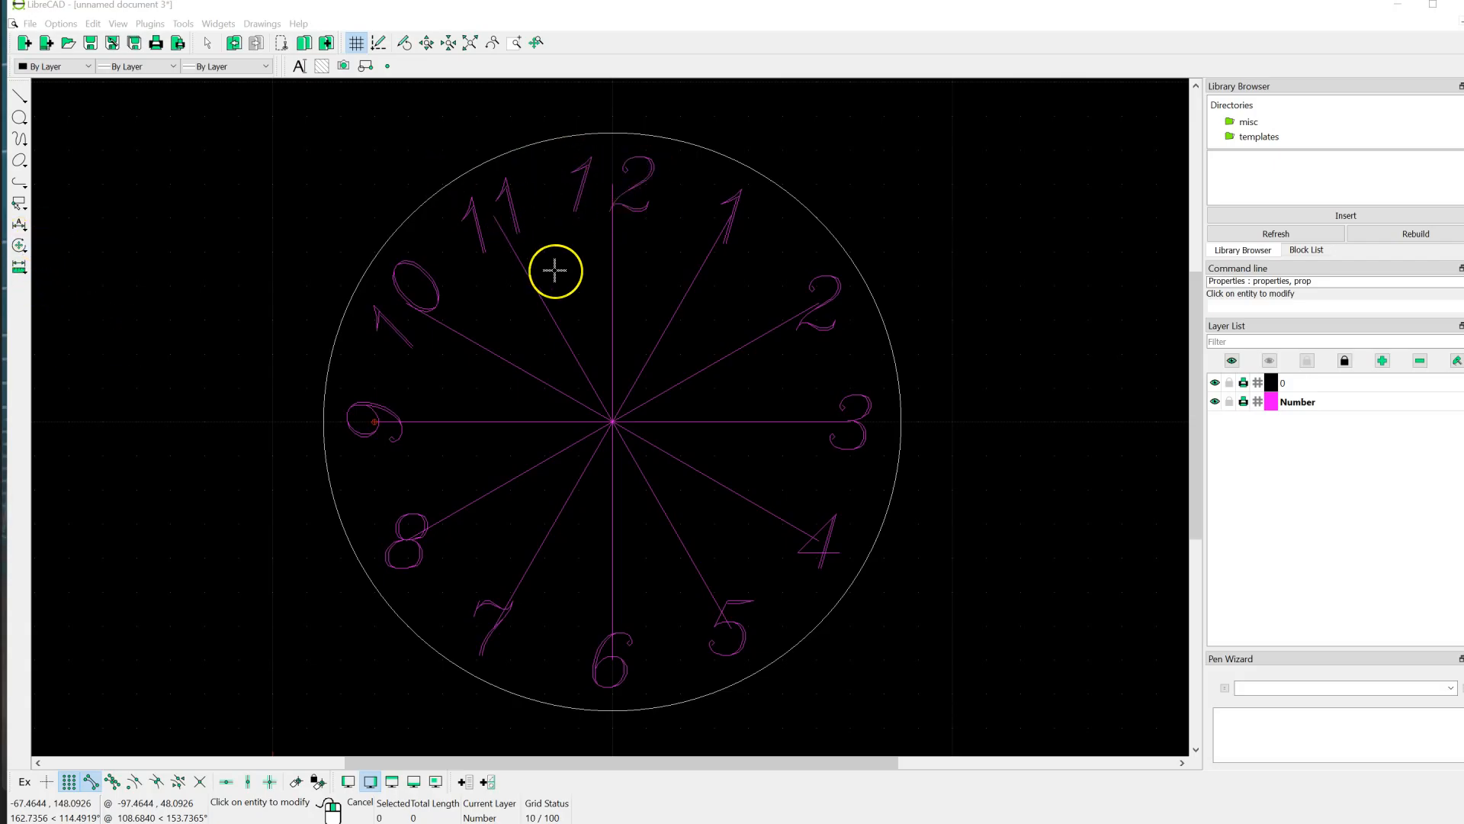
# - Change the font of the numeral 12 at the top of the clock face to romanc
pyautogui.click(19, 245)
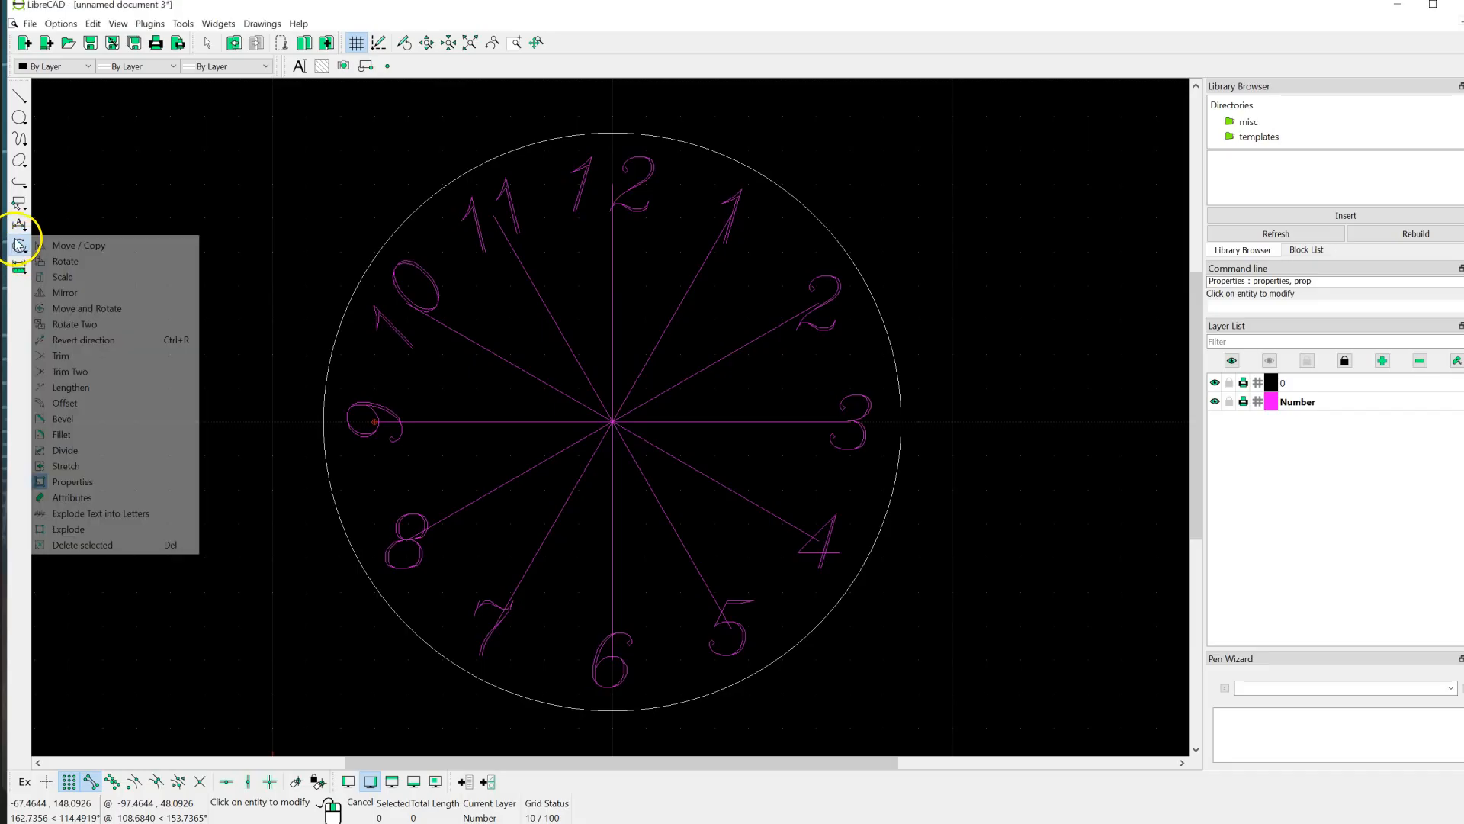
pyautogui.click(83, 482)
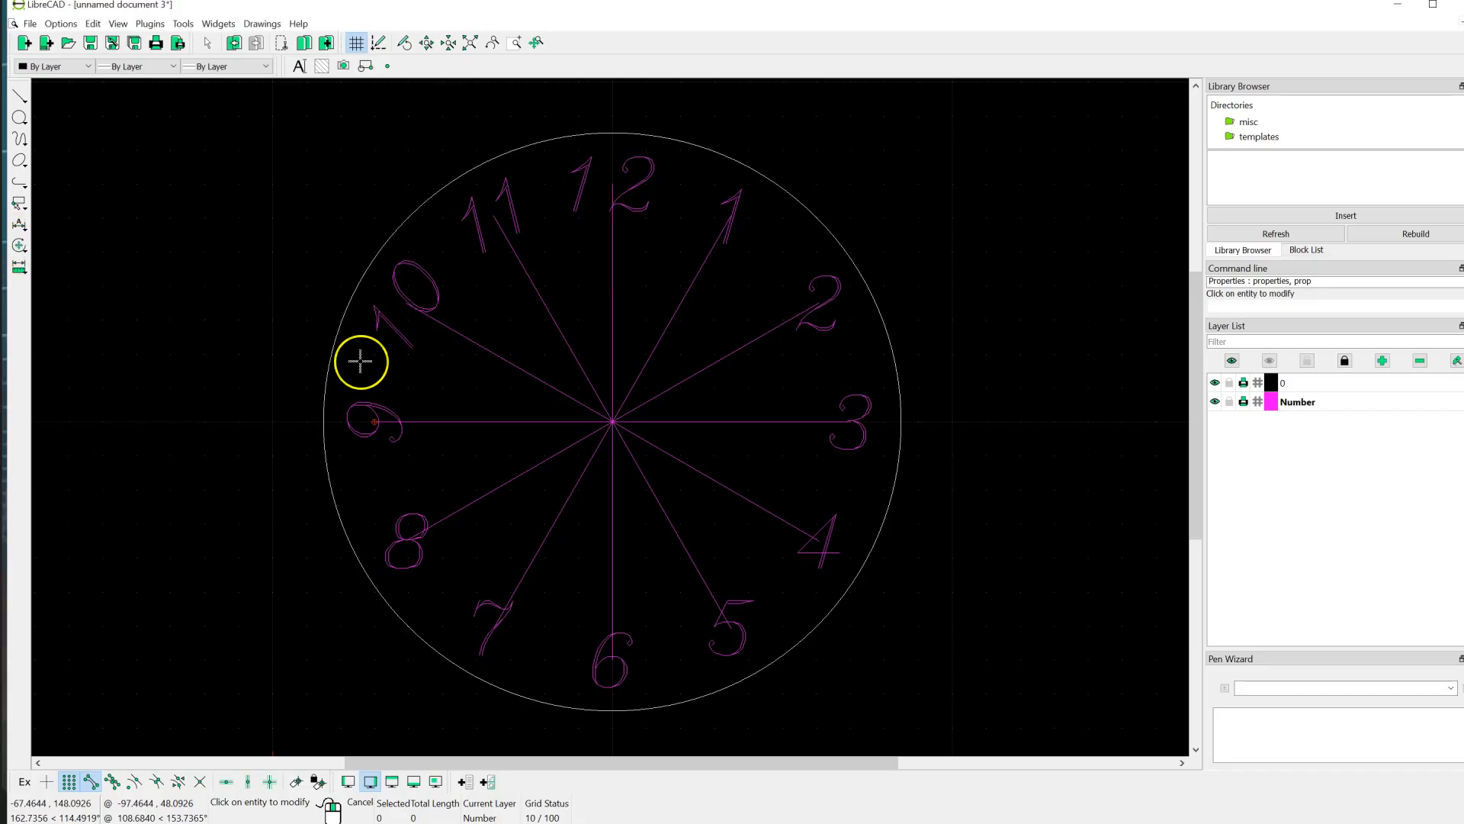
pyautogui.click(638, 210)
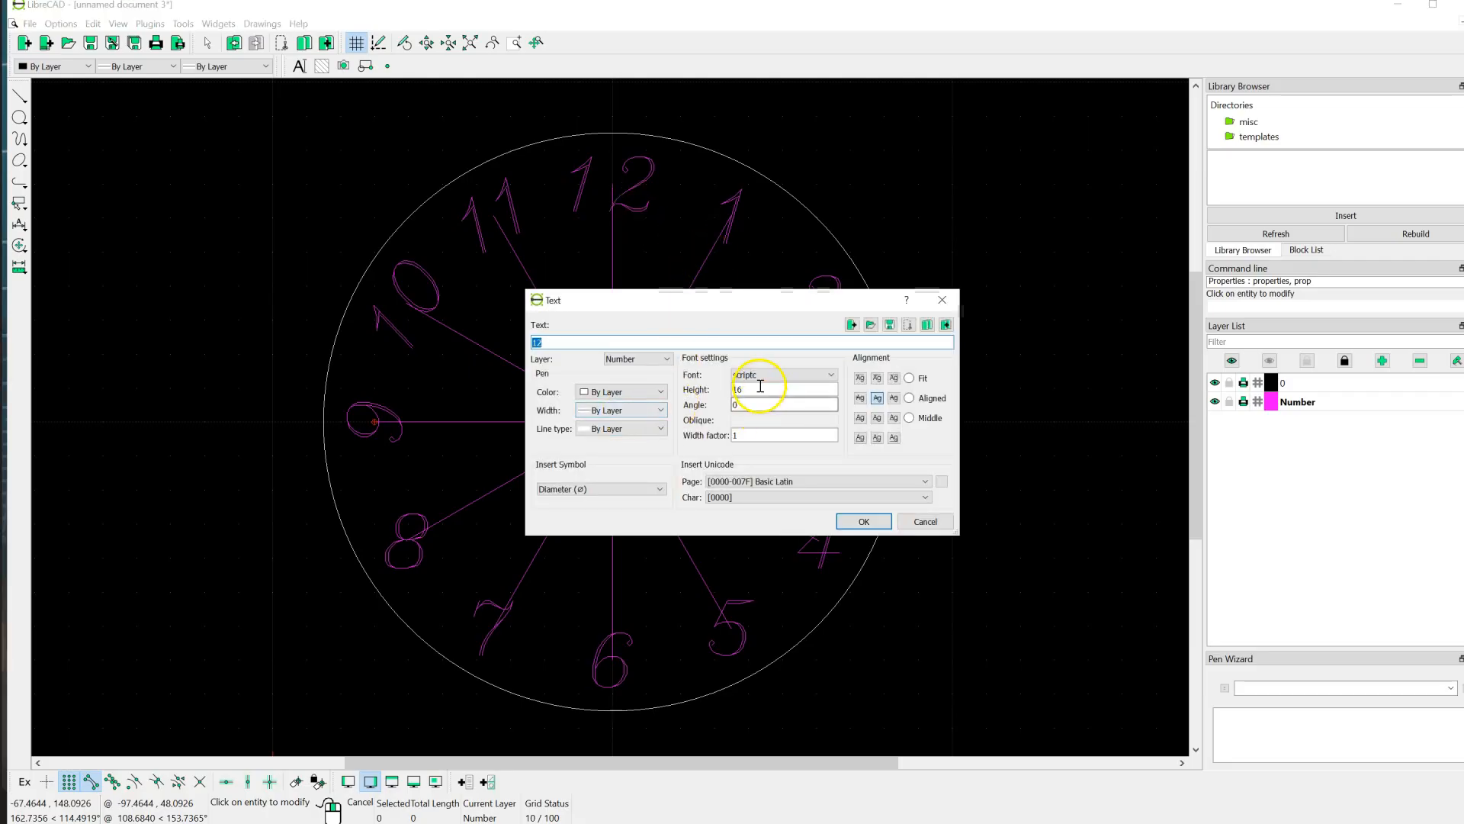
pyautogui.click(831, 376)
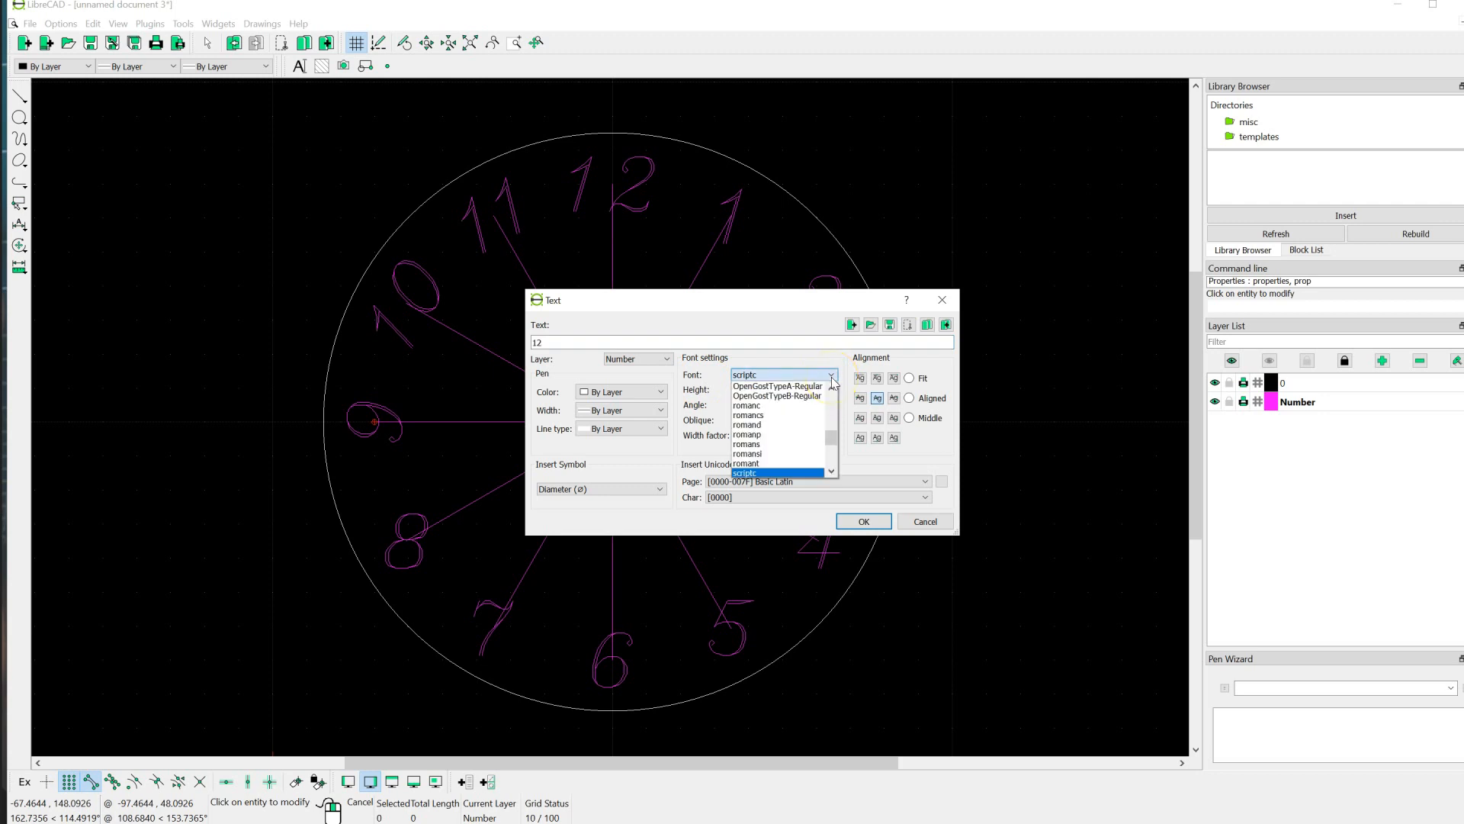
pyautogui.click(794, 417)
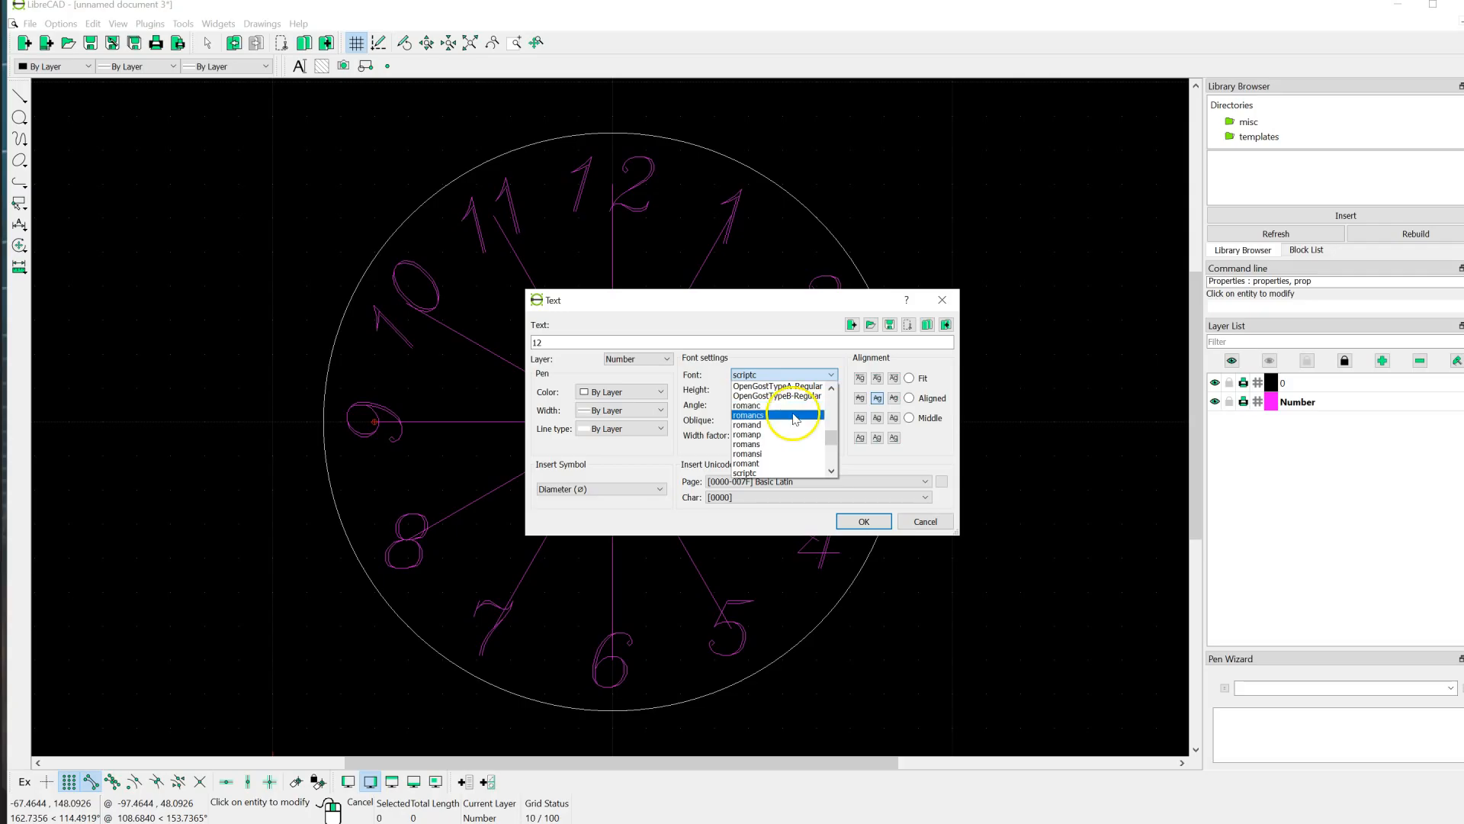
pyautogui.click(794, 405)
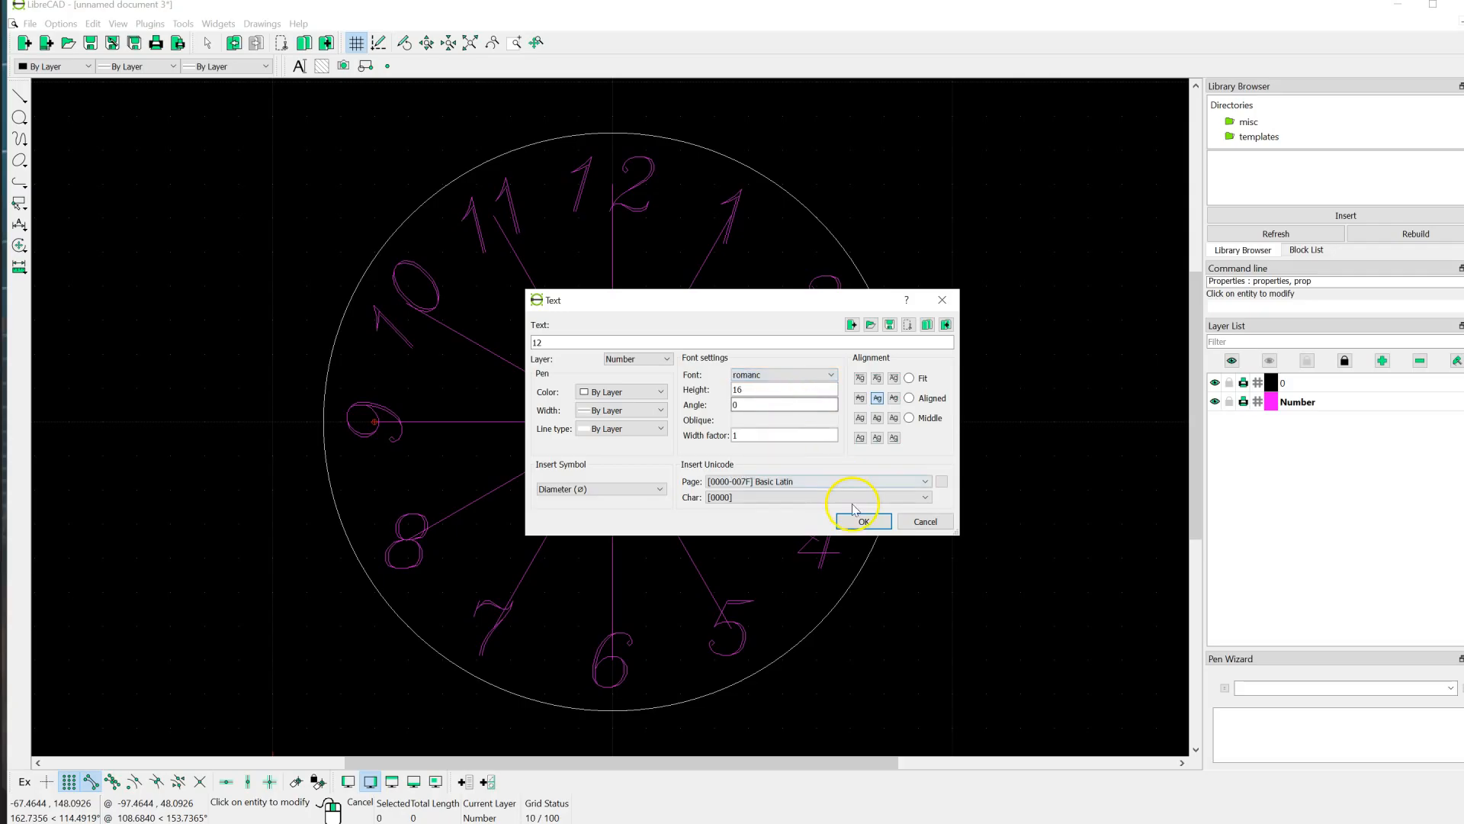
pyautogui.click(864, 523)
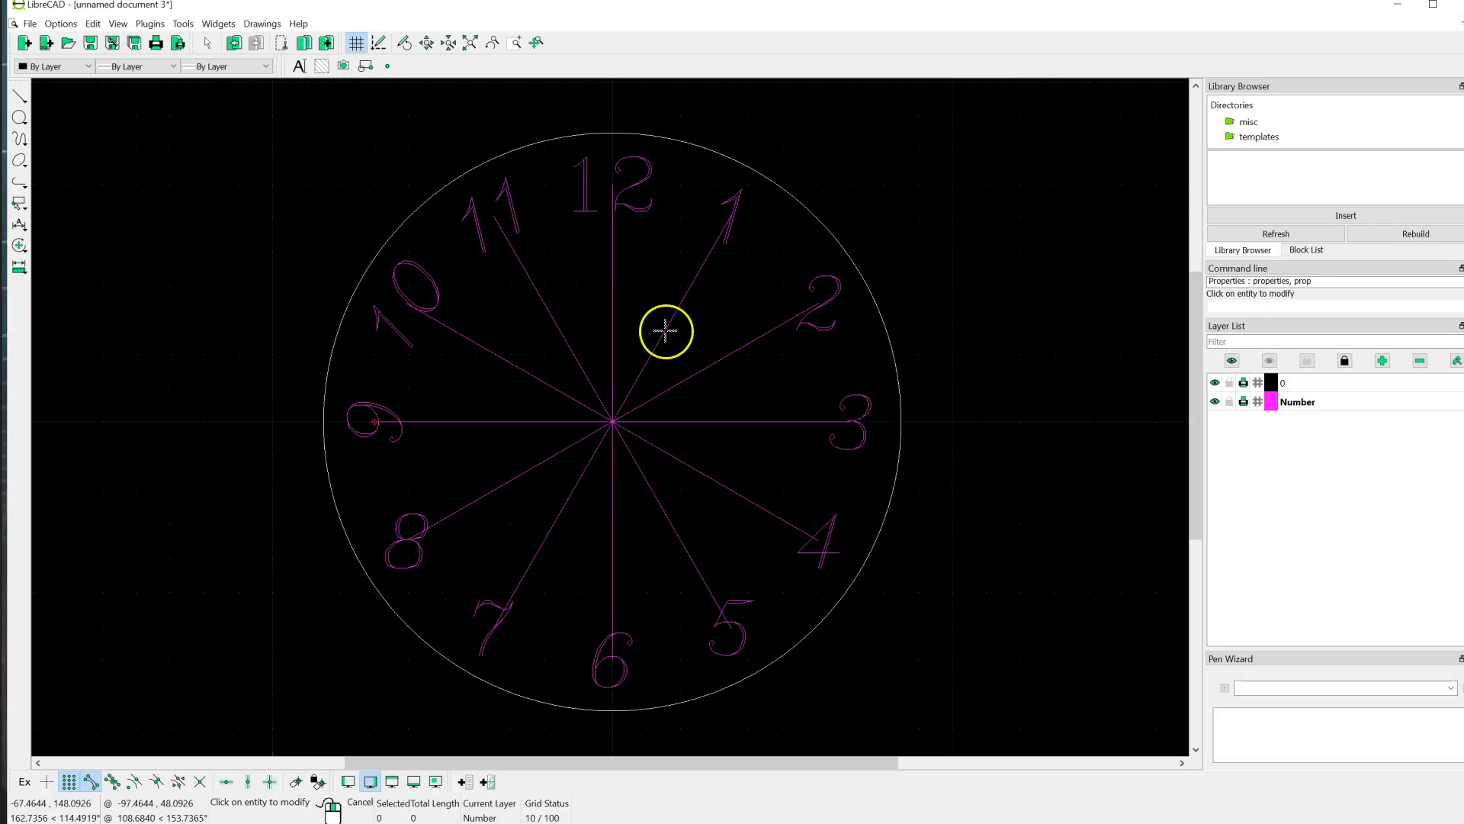
# - Change the font of the numeral 11 to the same roman font as the 12
pyautogui.click(515, 207)
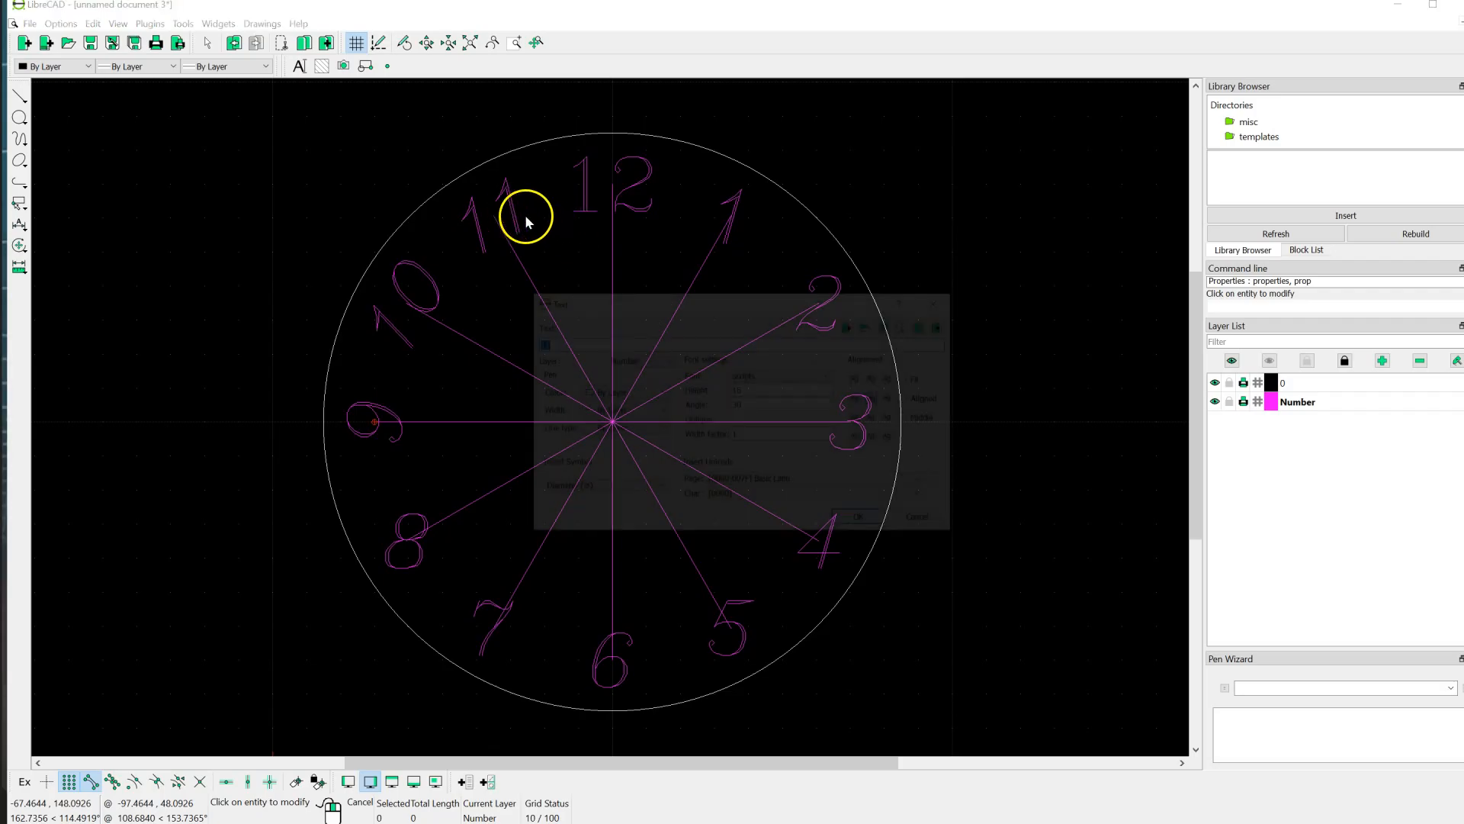
pyautogui.click(815, 378)
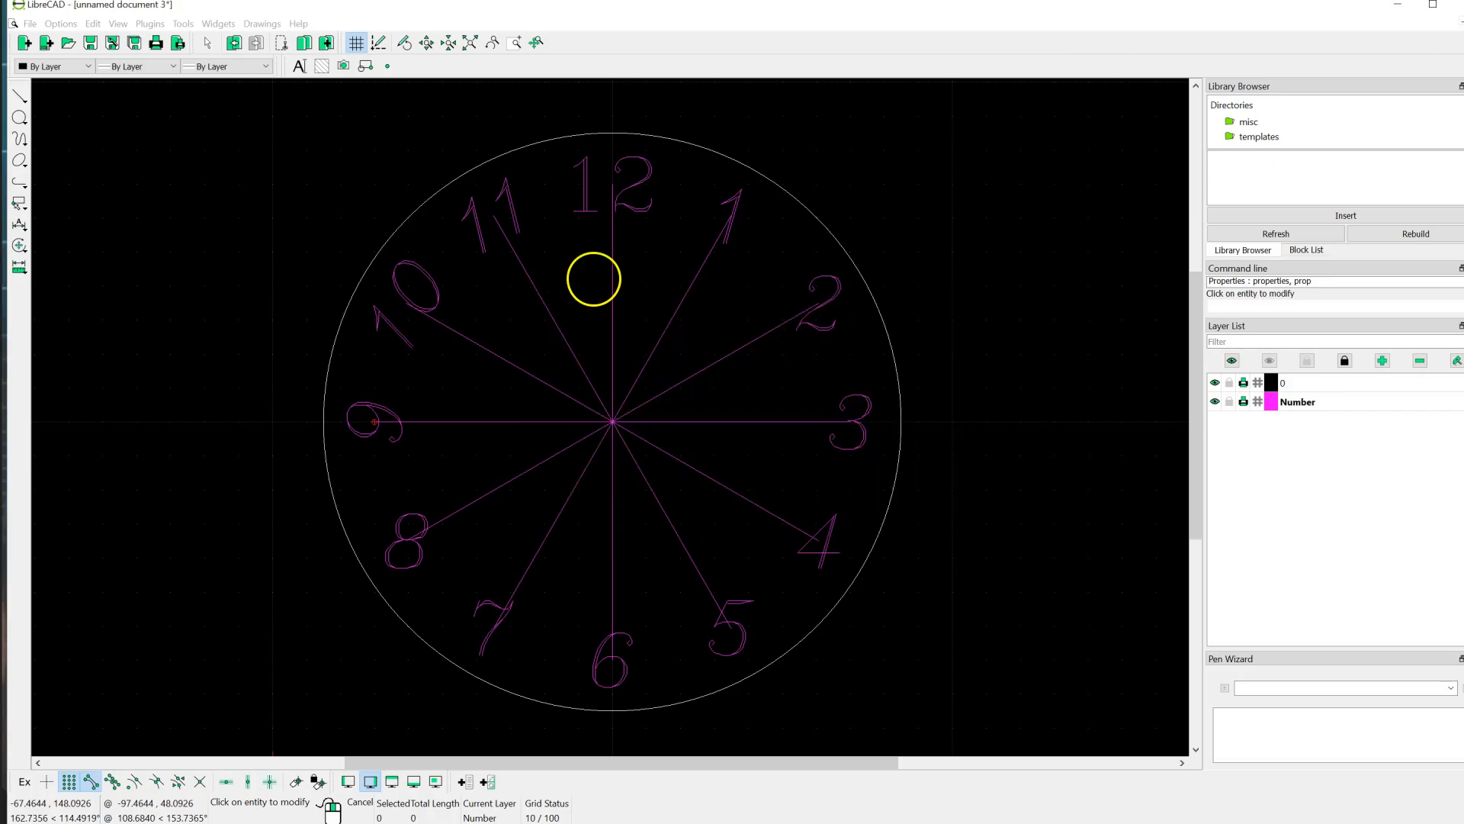
pyautogui.rightClick(594, 280)
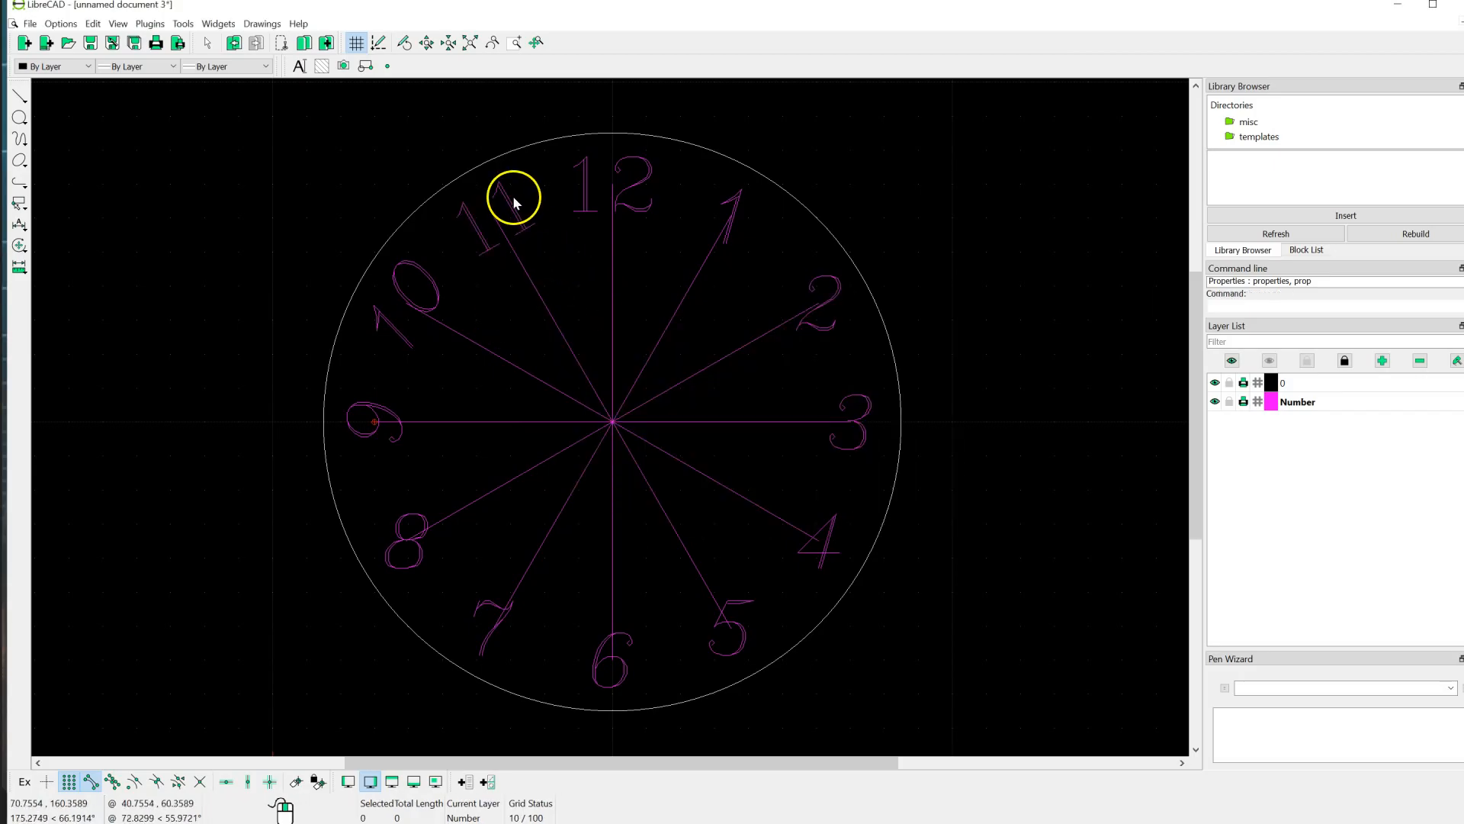
# - Try the gothitt font on the numeral 10 through its text properties
pyautogui.rightClick(474, 304)
pyautogui.click(518, 312)
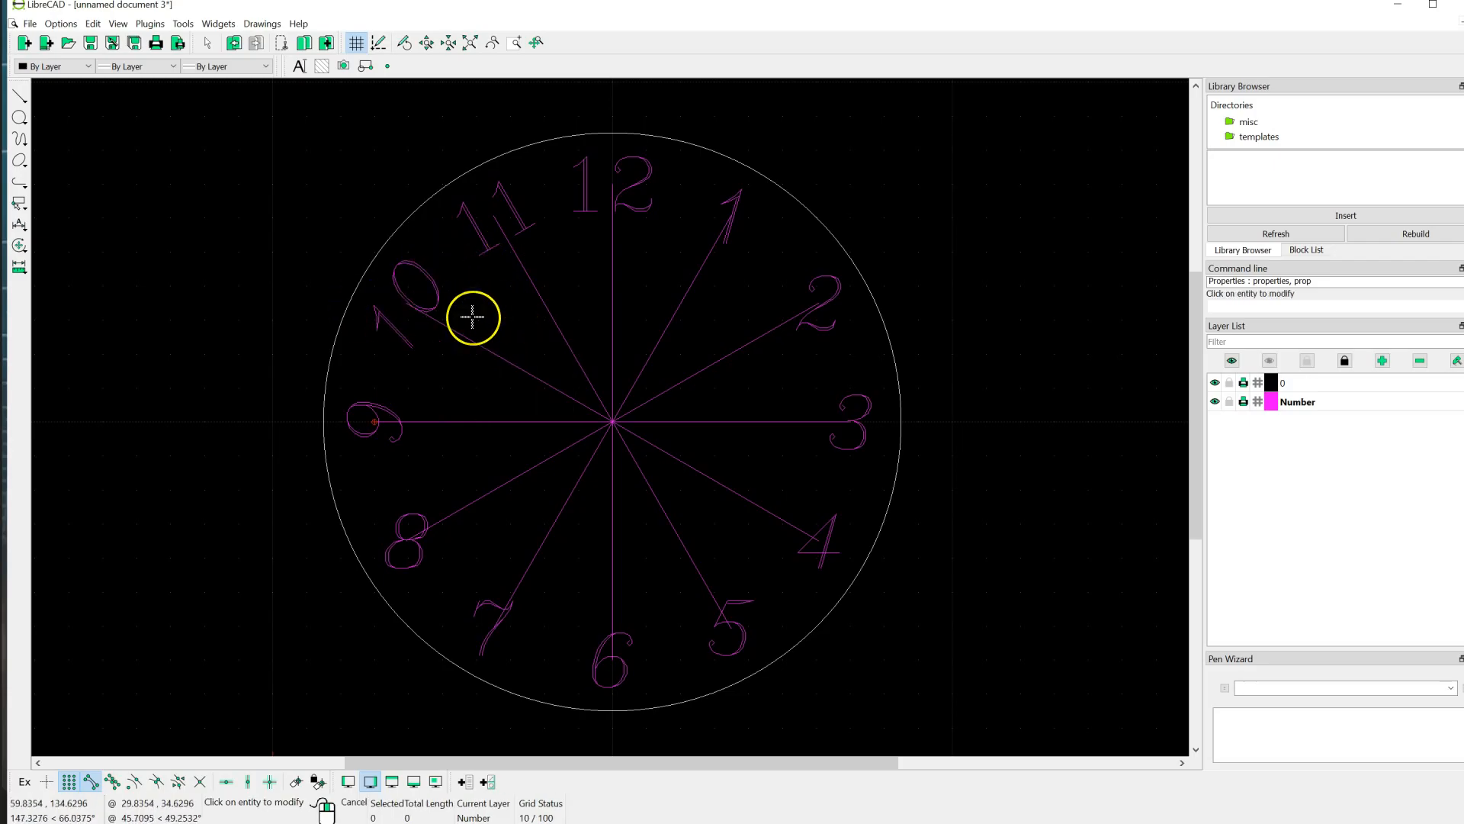
pyautogui.click(436, 305)
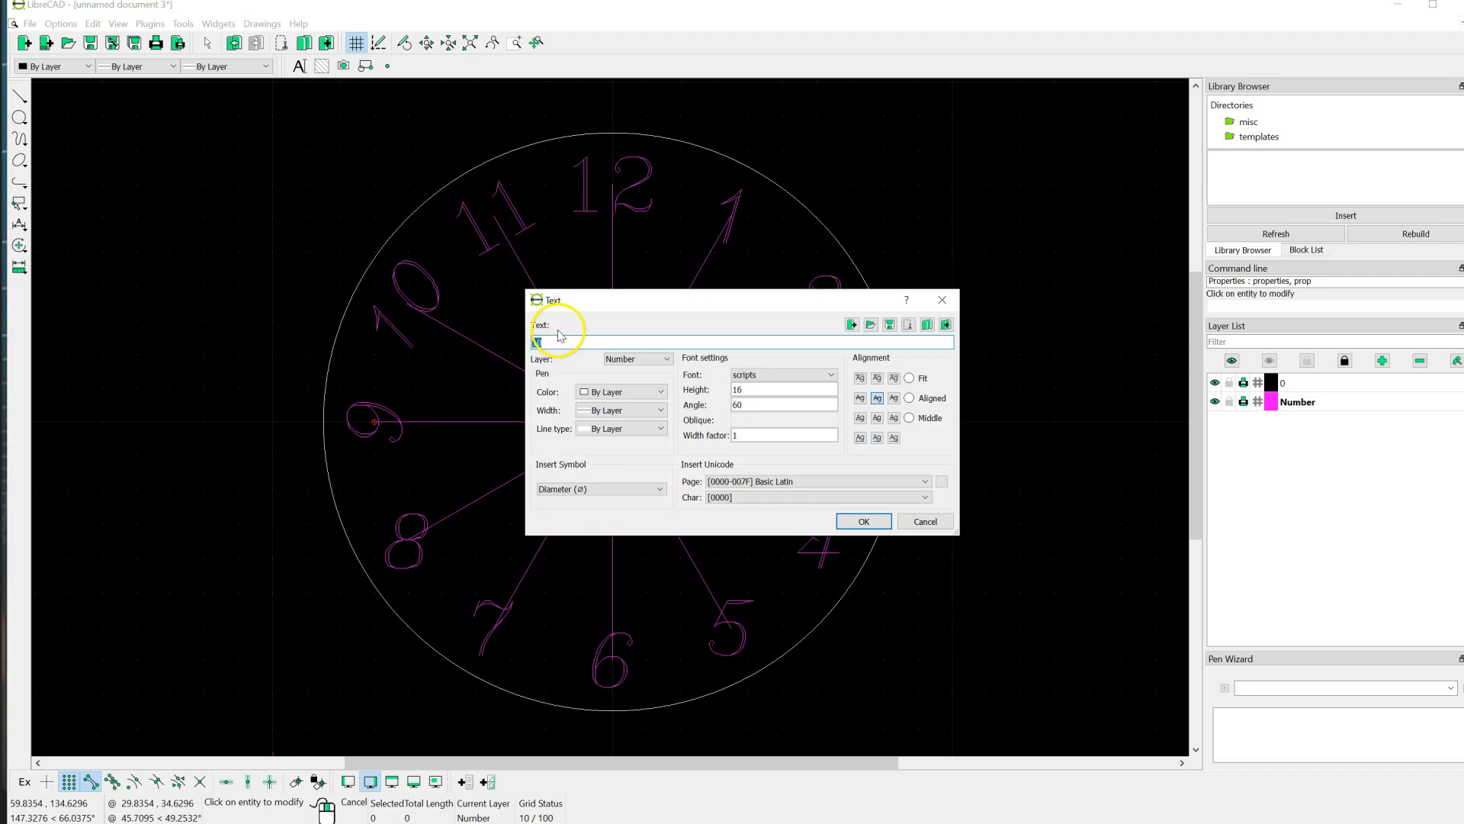
pyautogui.click(780, 376)
pyautogui.scroll(3, 775, 415)
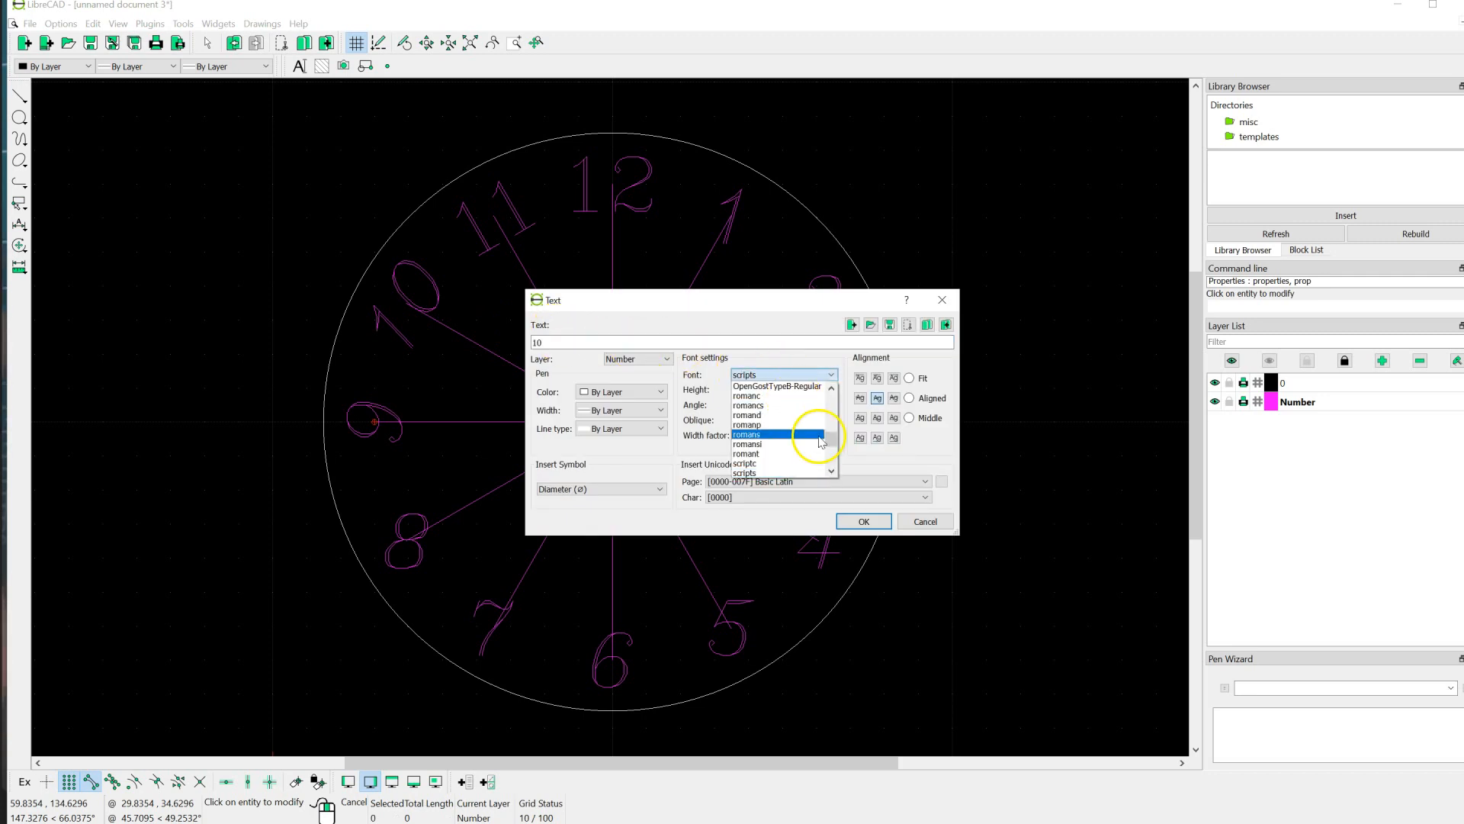
pyautogui.moveTo(831, 425); pyautogui.dragTo(831, 410)
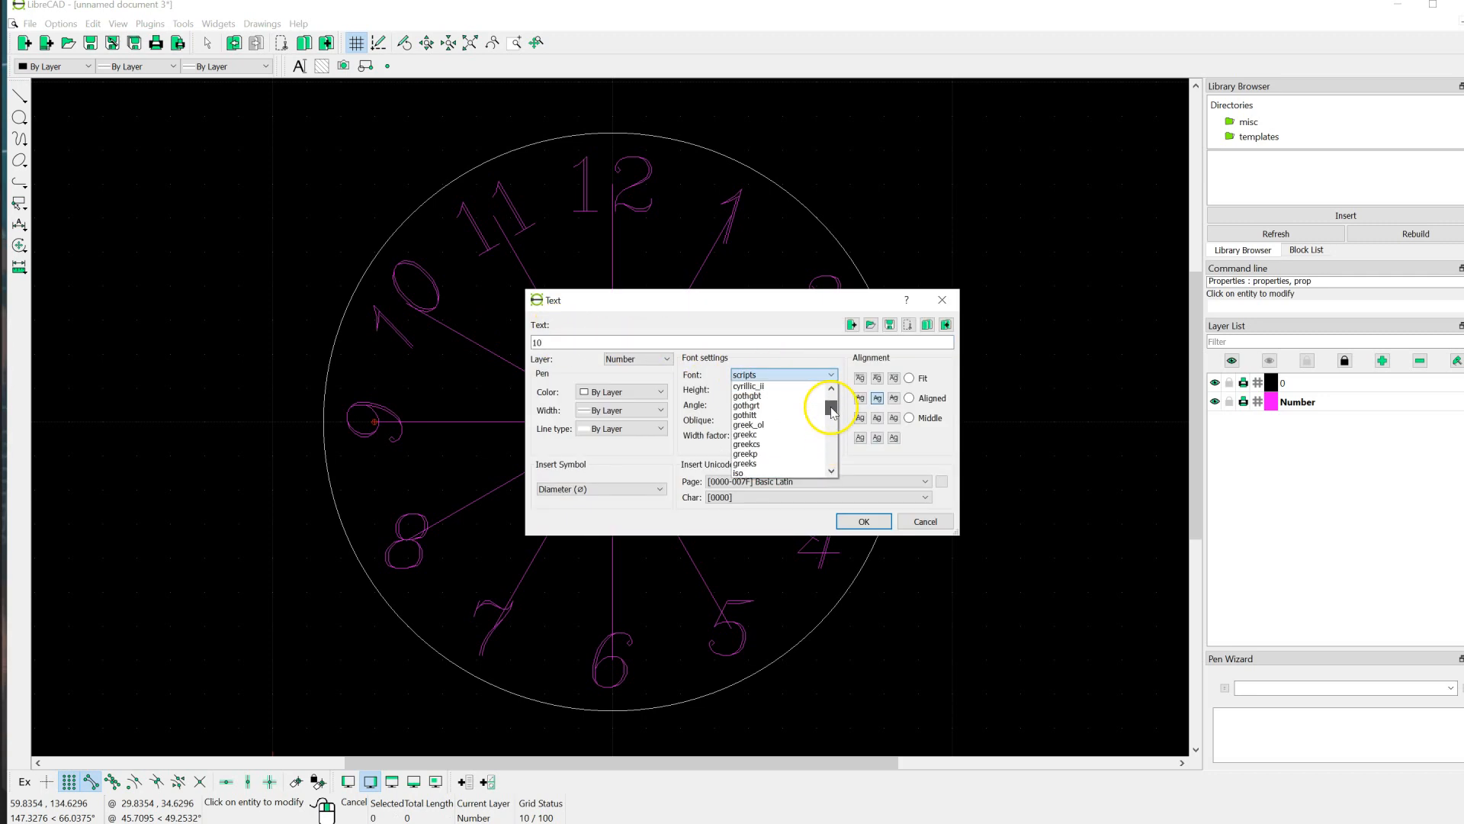
pyautogui.click(765, 419)
pyautogui.click(864, 521)
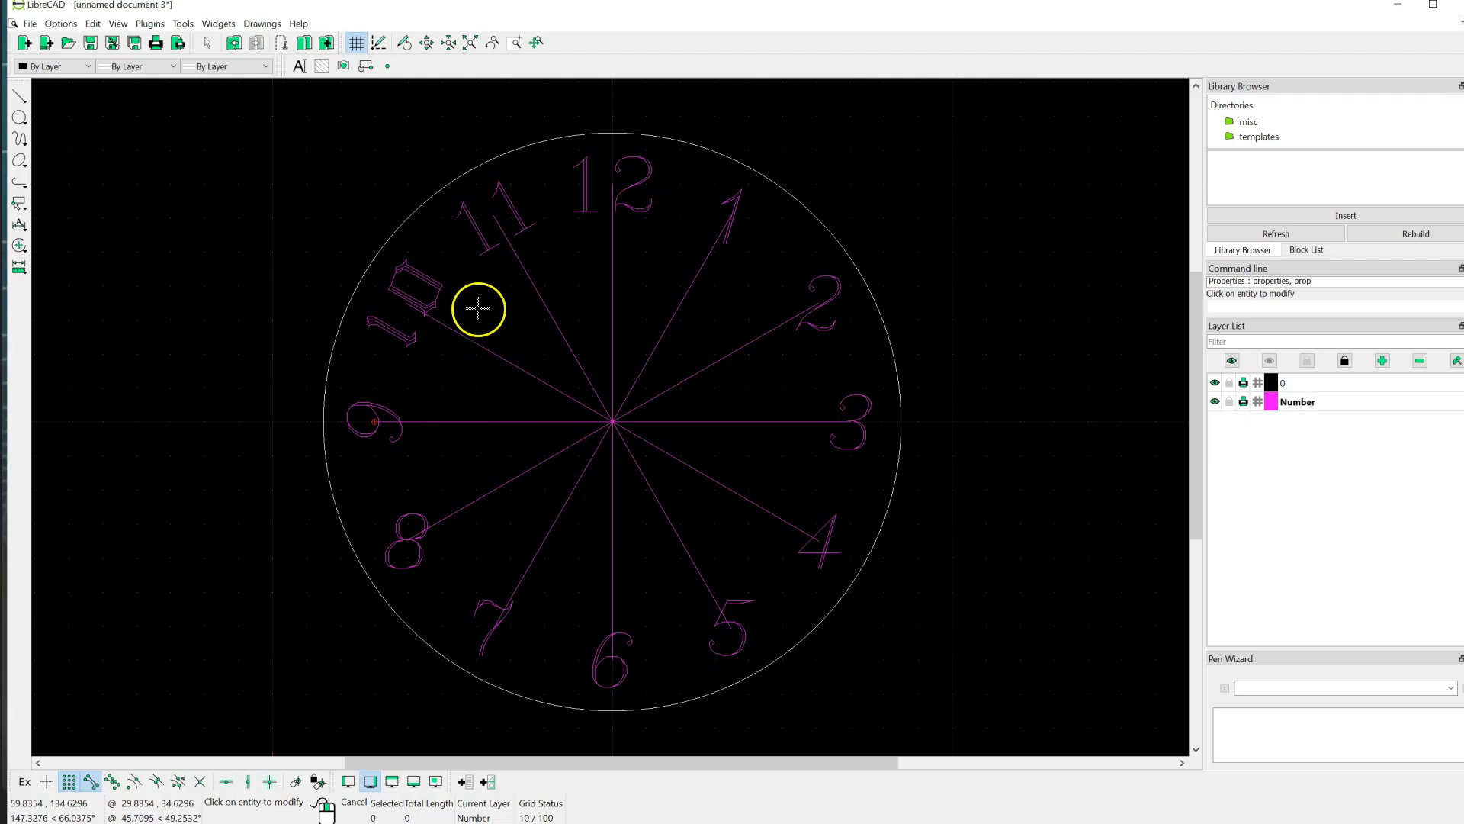
# - Set the font of the numeral 10 to romanc and finish editing its properties
pyautogui.click(435, 306)
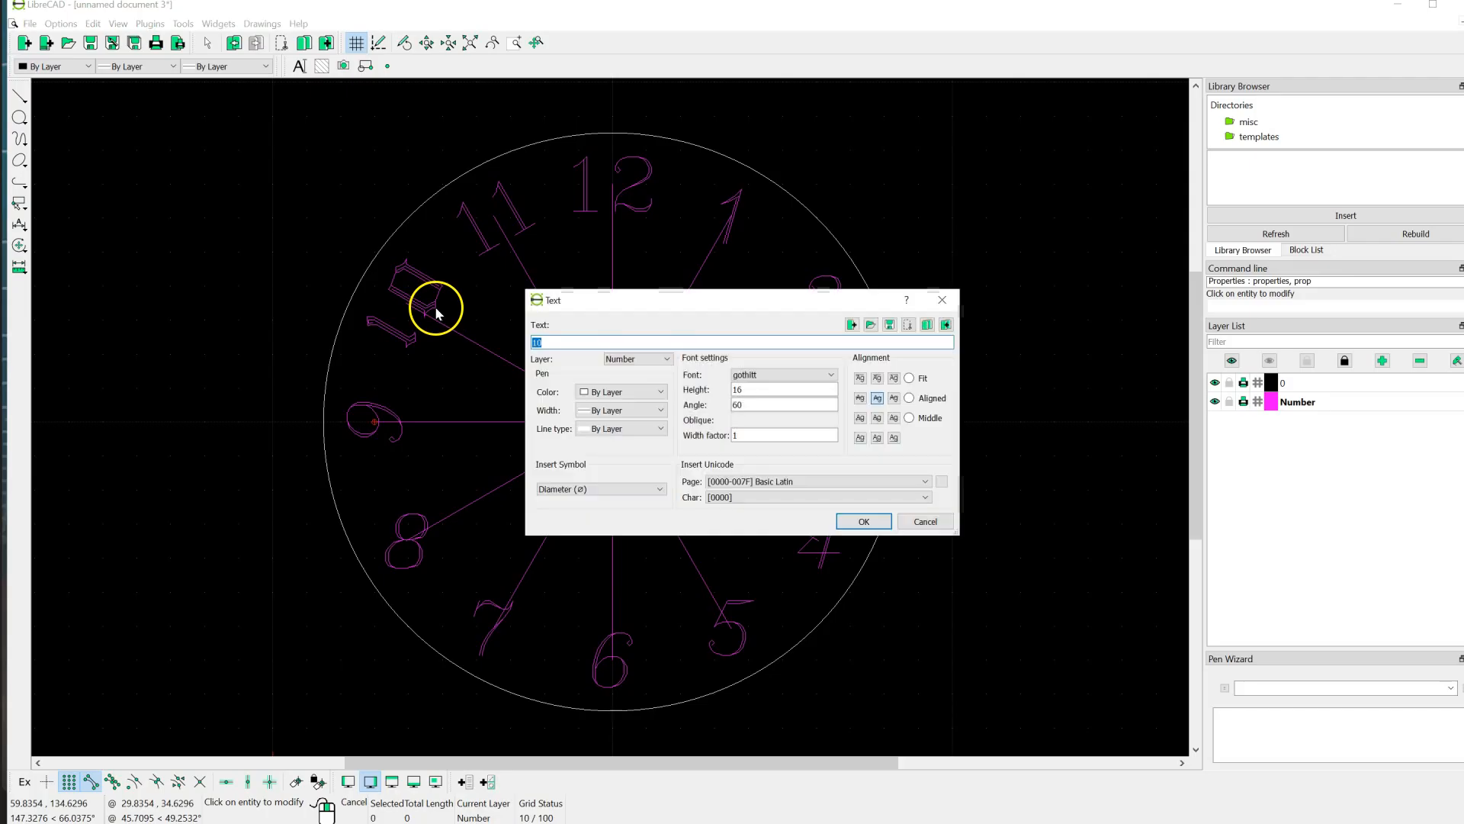
pyautogui.click(832, 375)
pyautogui.moveTo(832, 402); pyautogui.dragTo(832, 437)
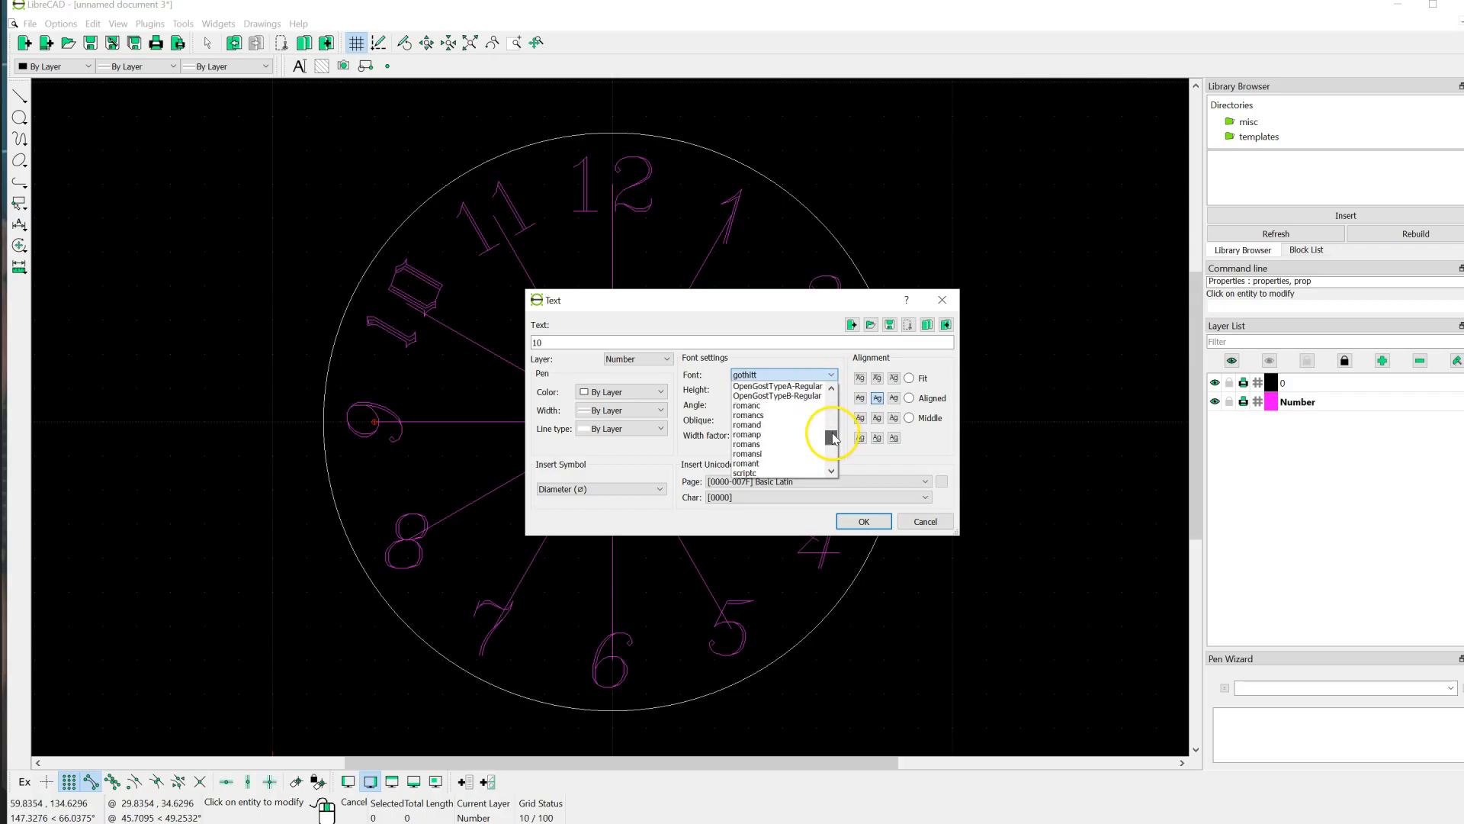
pyautogui.click(763, 405)
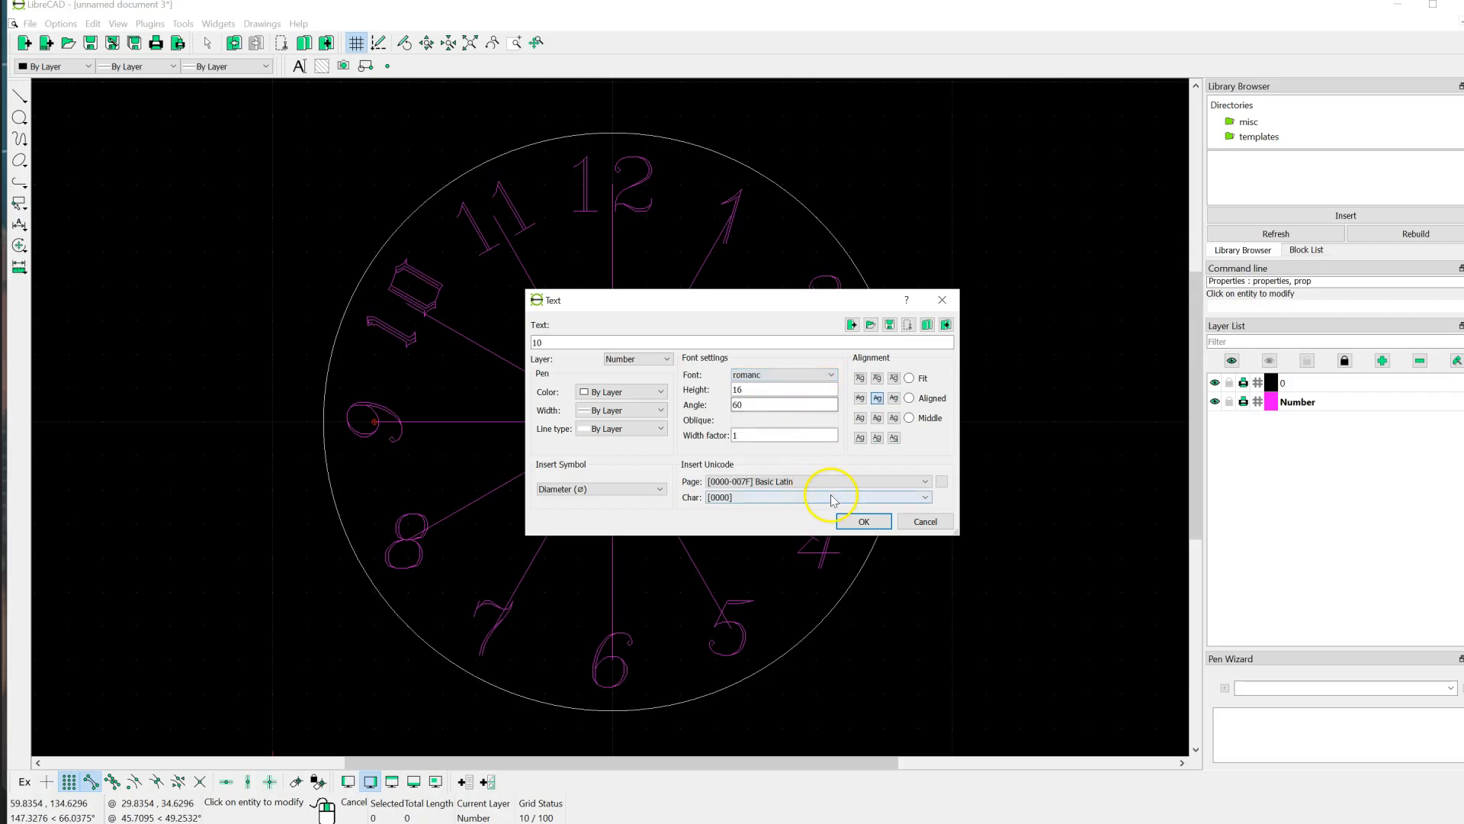
pyautogui.click(859, 523)
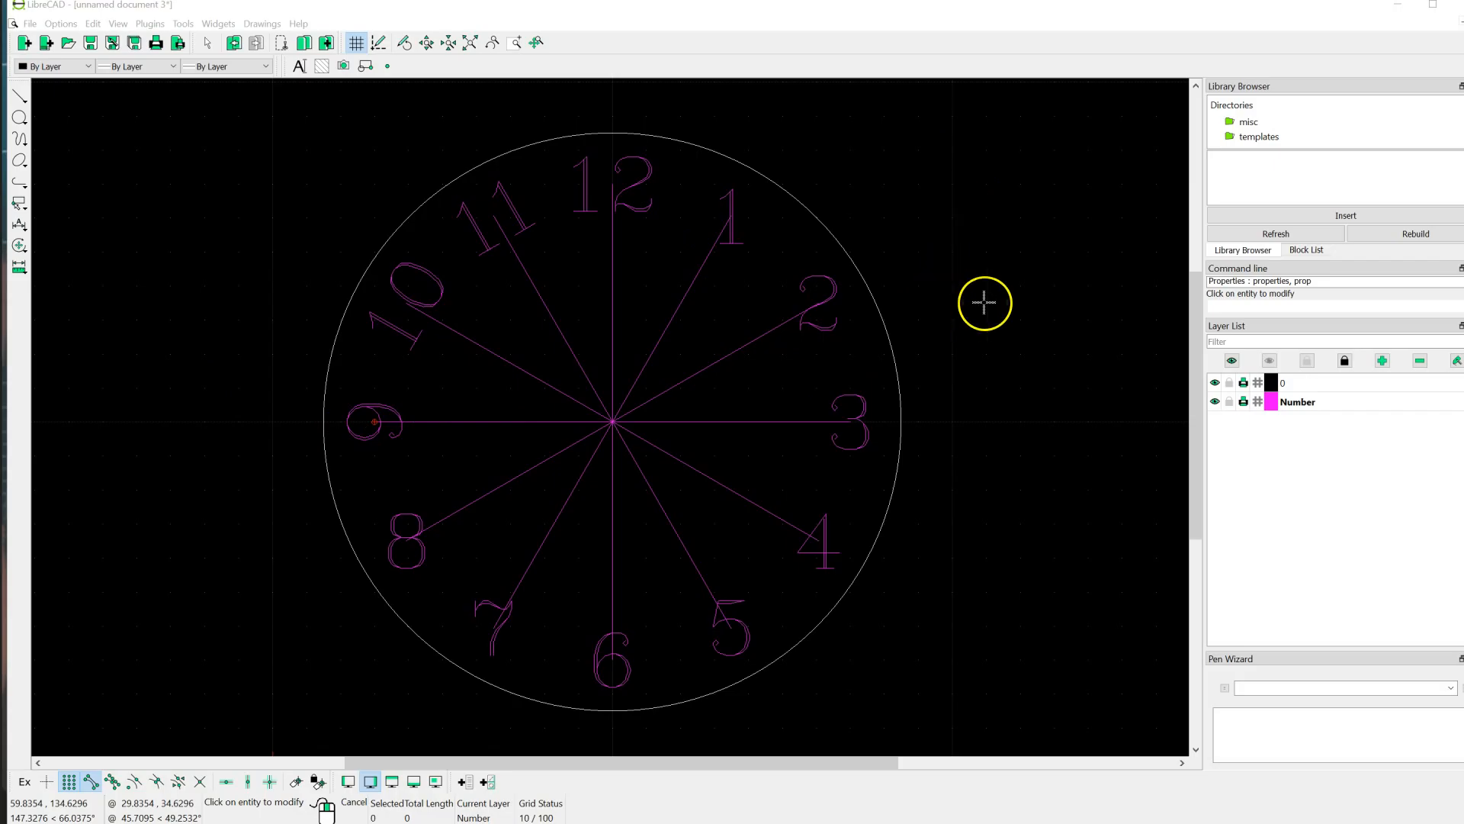
pyautogui.rightClick(898, 217)
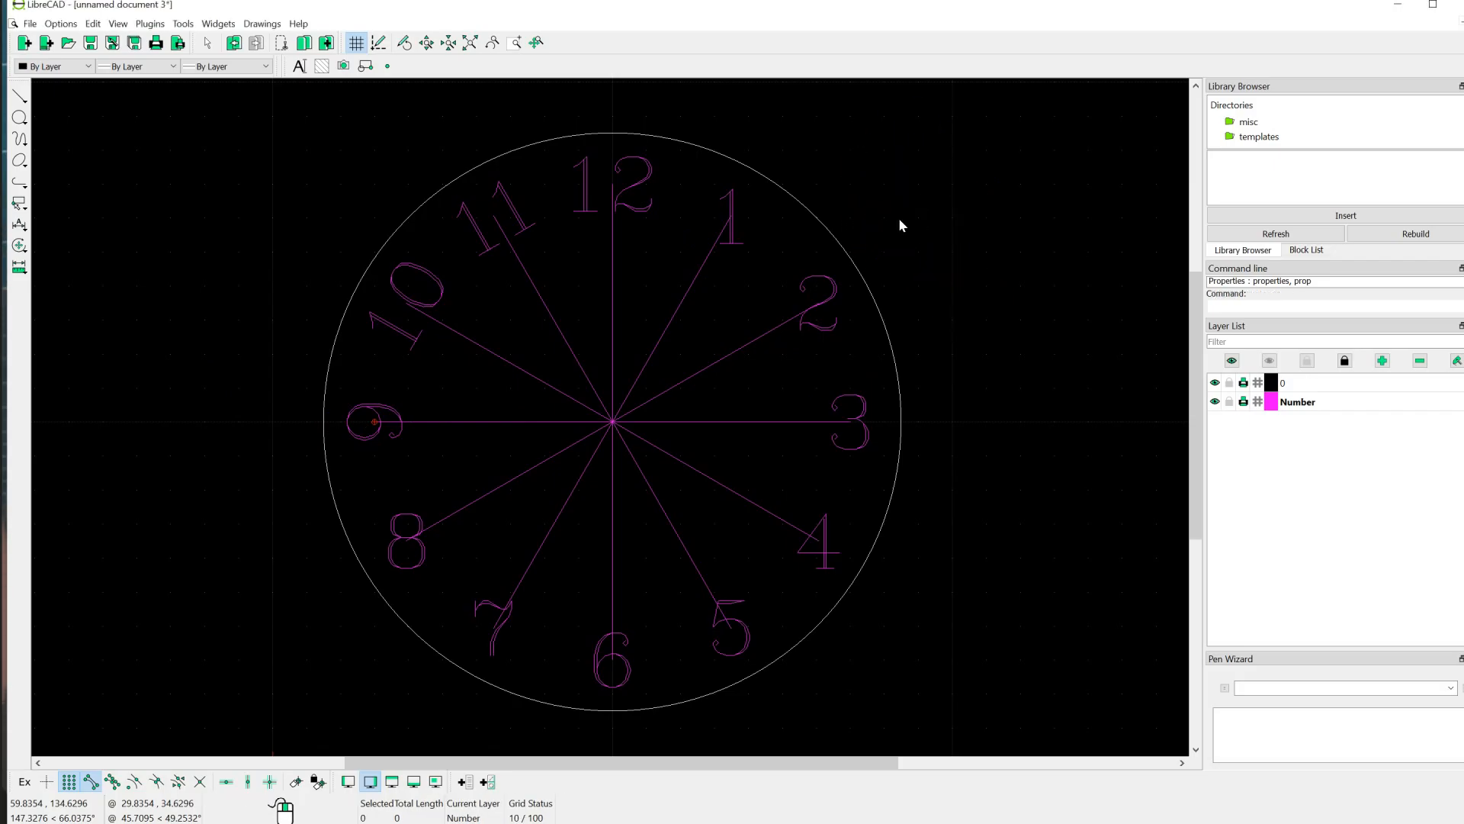
# - Rotate the numeral 8 by 120 degrees about its own insertion point, deleting the original
pyautogui.rightClick(900, 221)
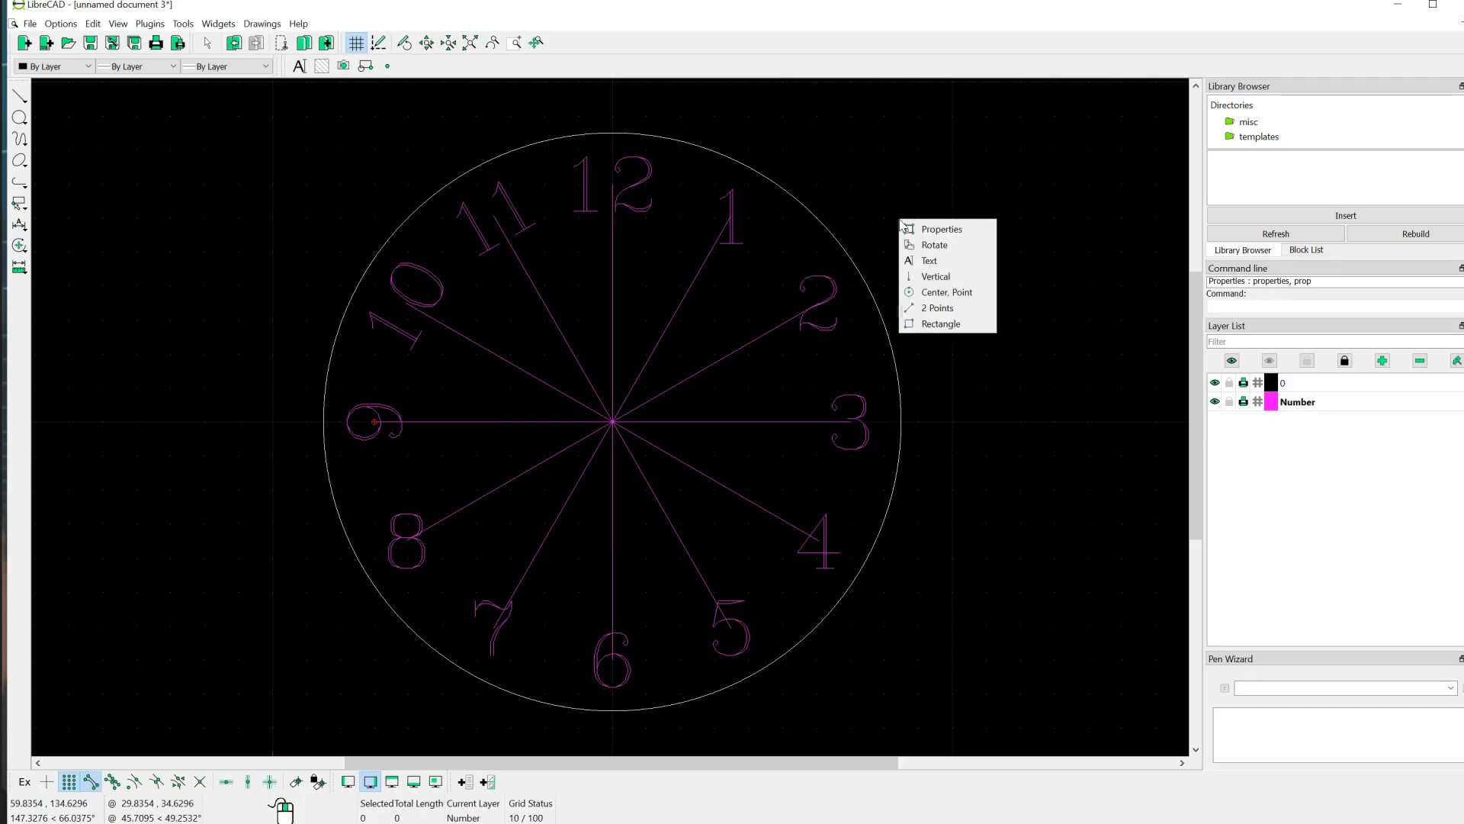
pyautogui.click(934, 246)
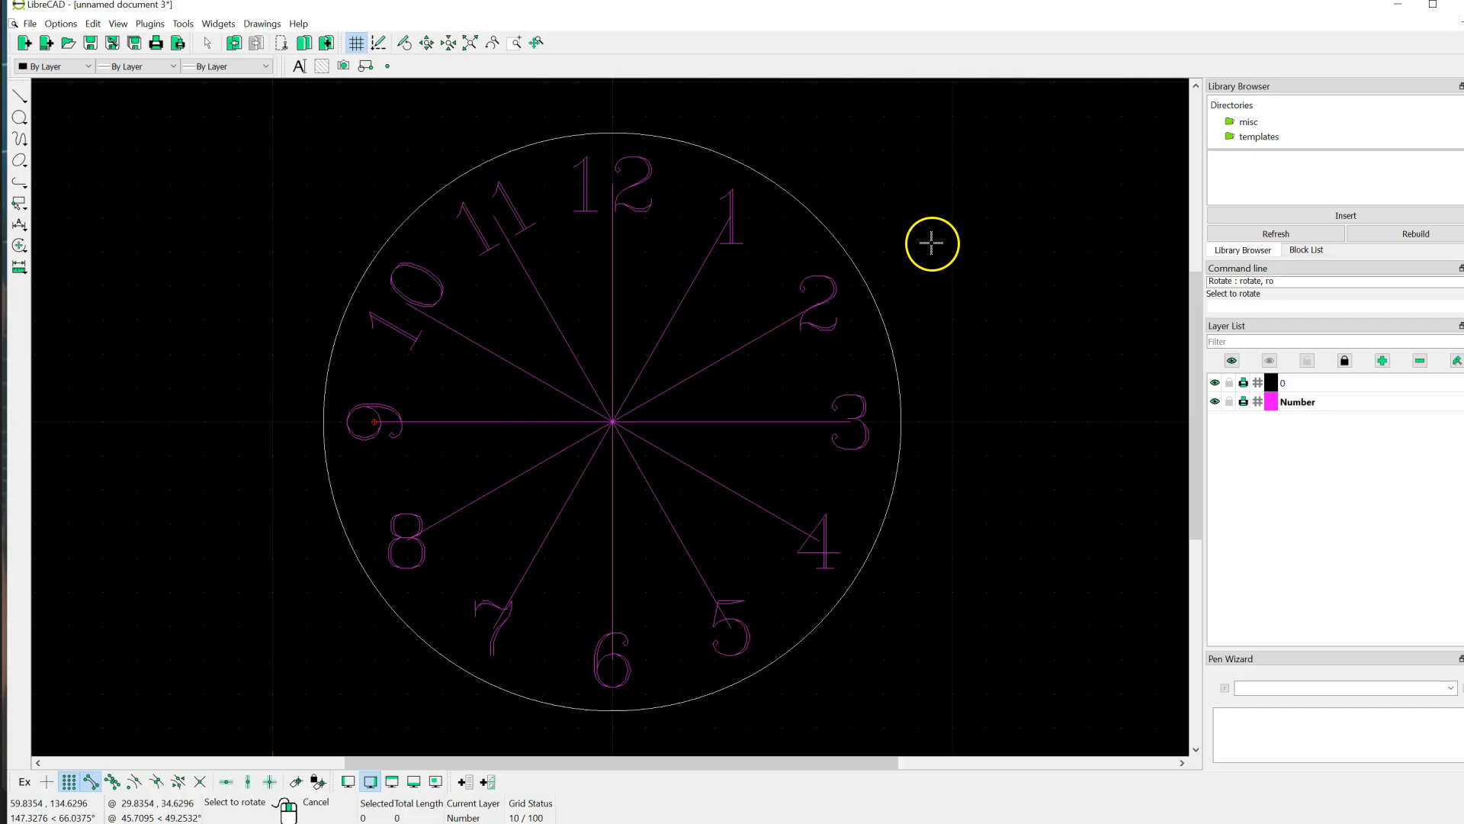
pyautogui.click(418, 520)
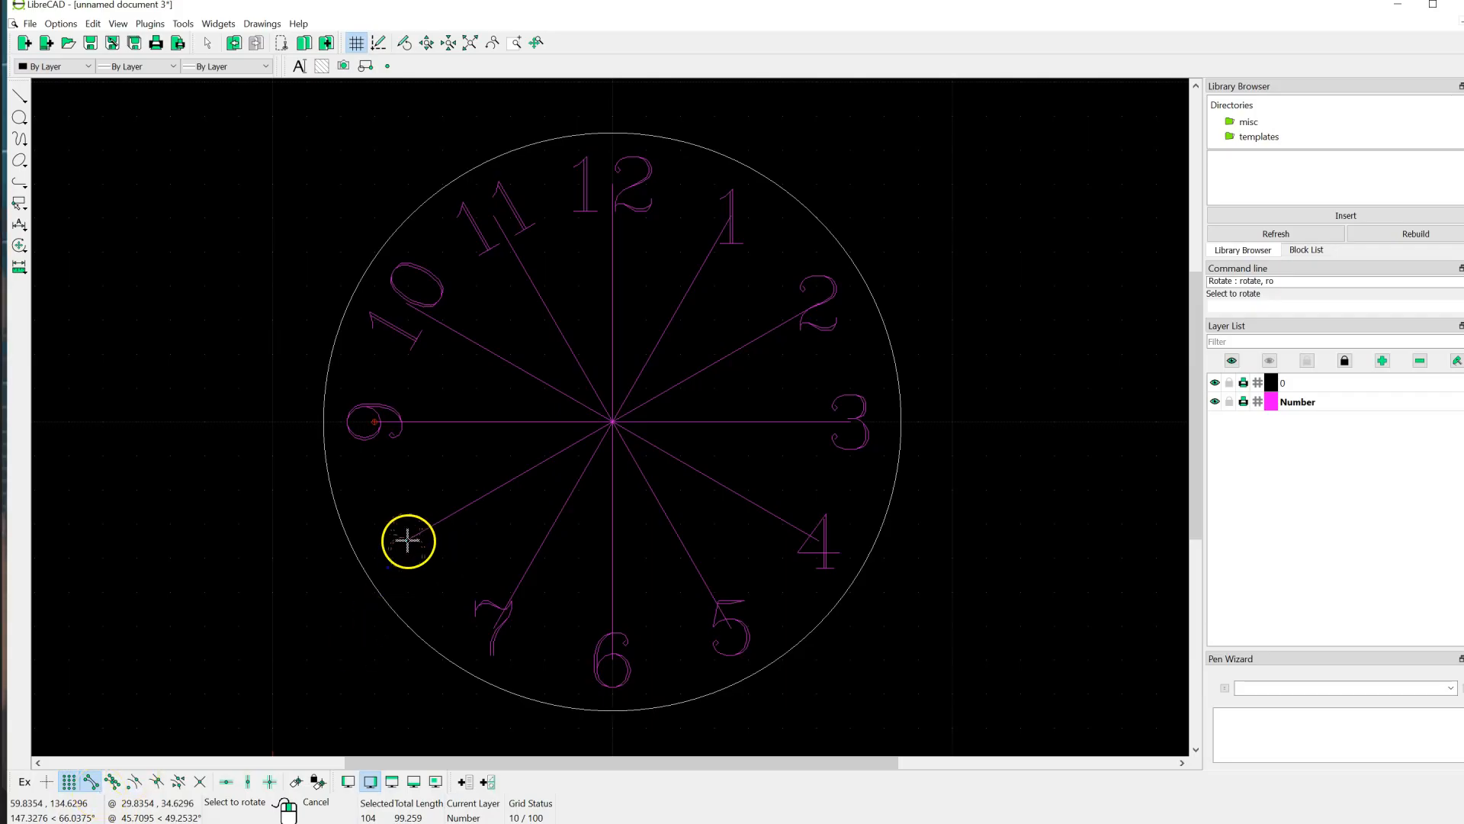
pyautogui.rightClick(456, 558)
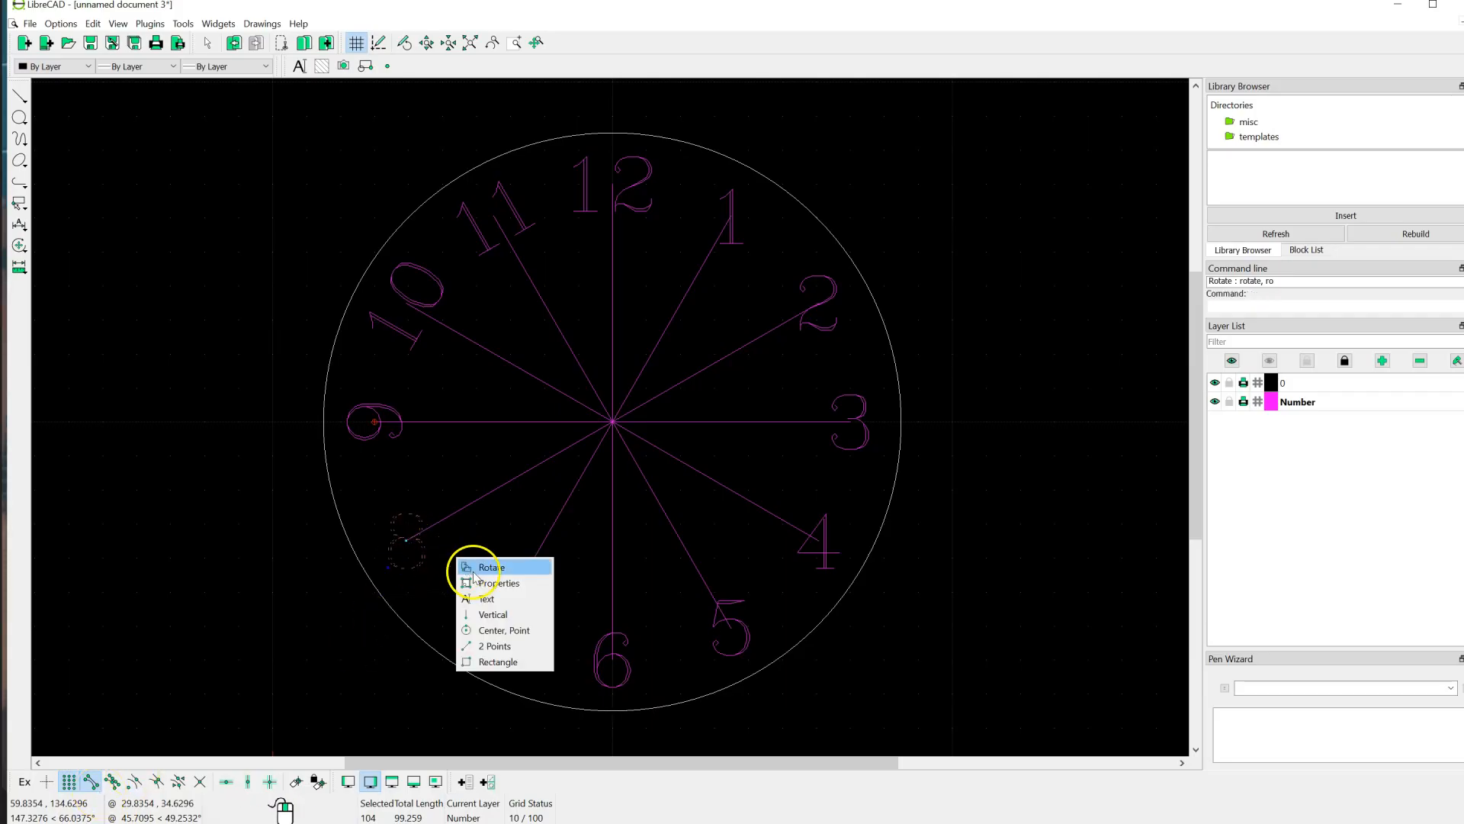
pyautogui.click(475, 569)
pyautogui.click(395, 482)
pyautogui.click(214, 524)
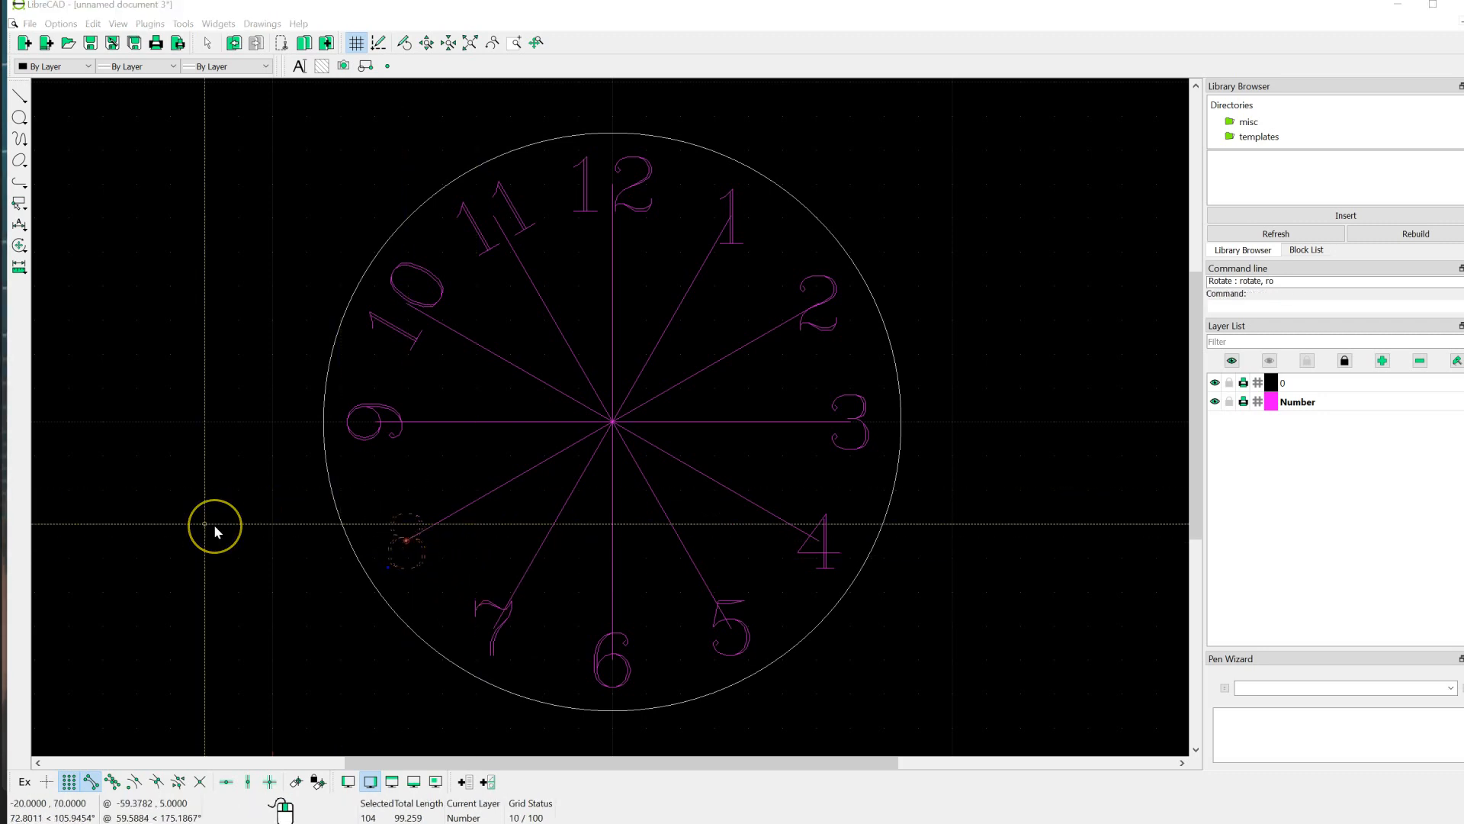
pyautogui.click(776, 420)
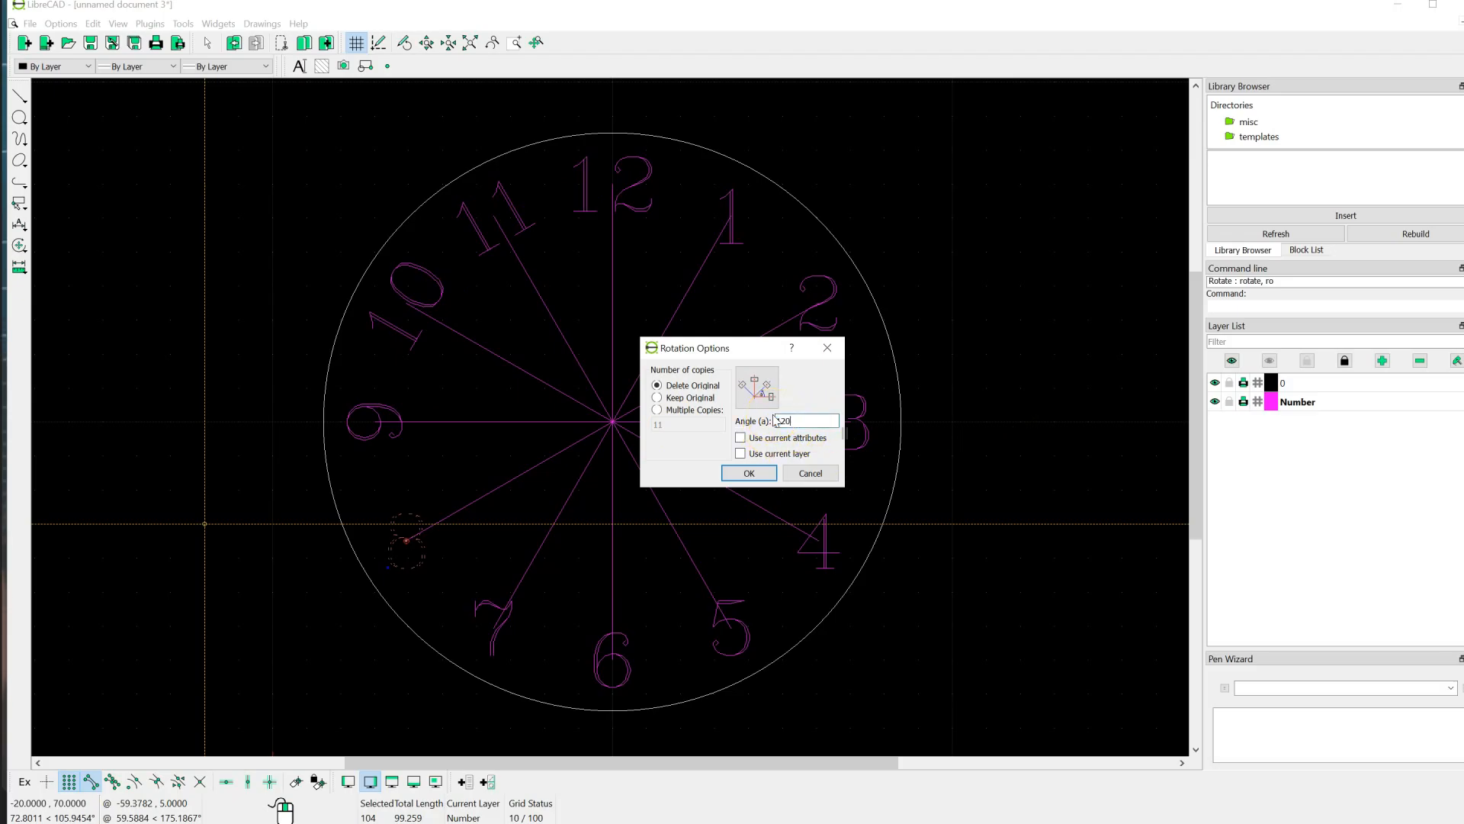
pyautogui.click(748, 473)
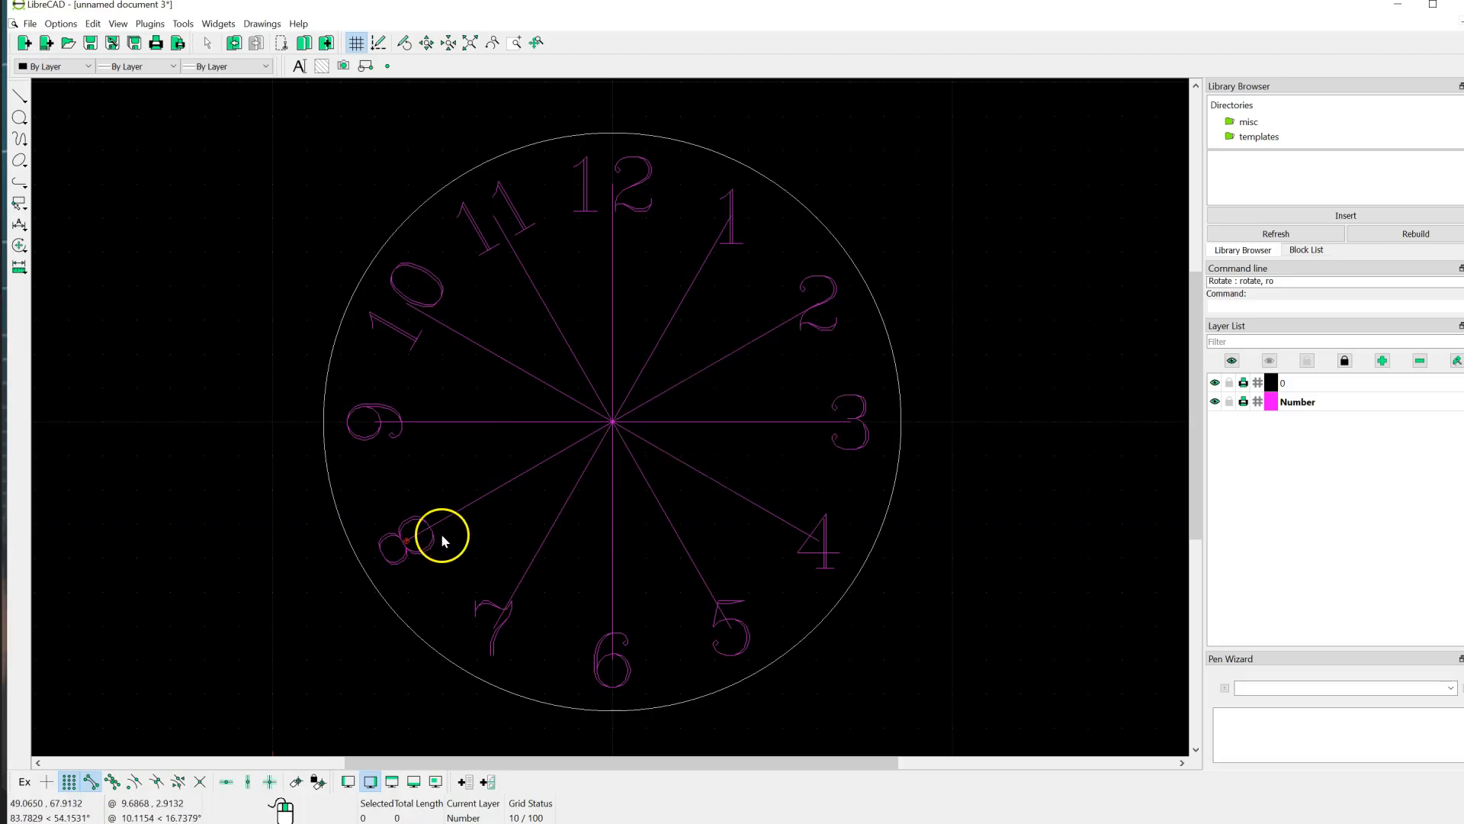
# - Rotate the numeral 7 by 150 degrees about its own insertion point, deleting the original
pyautogui.click(504, 648)
pyautogui.rightClick(509, 653)
pyautogui.click(515, 660)
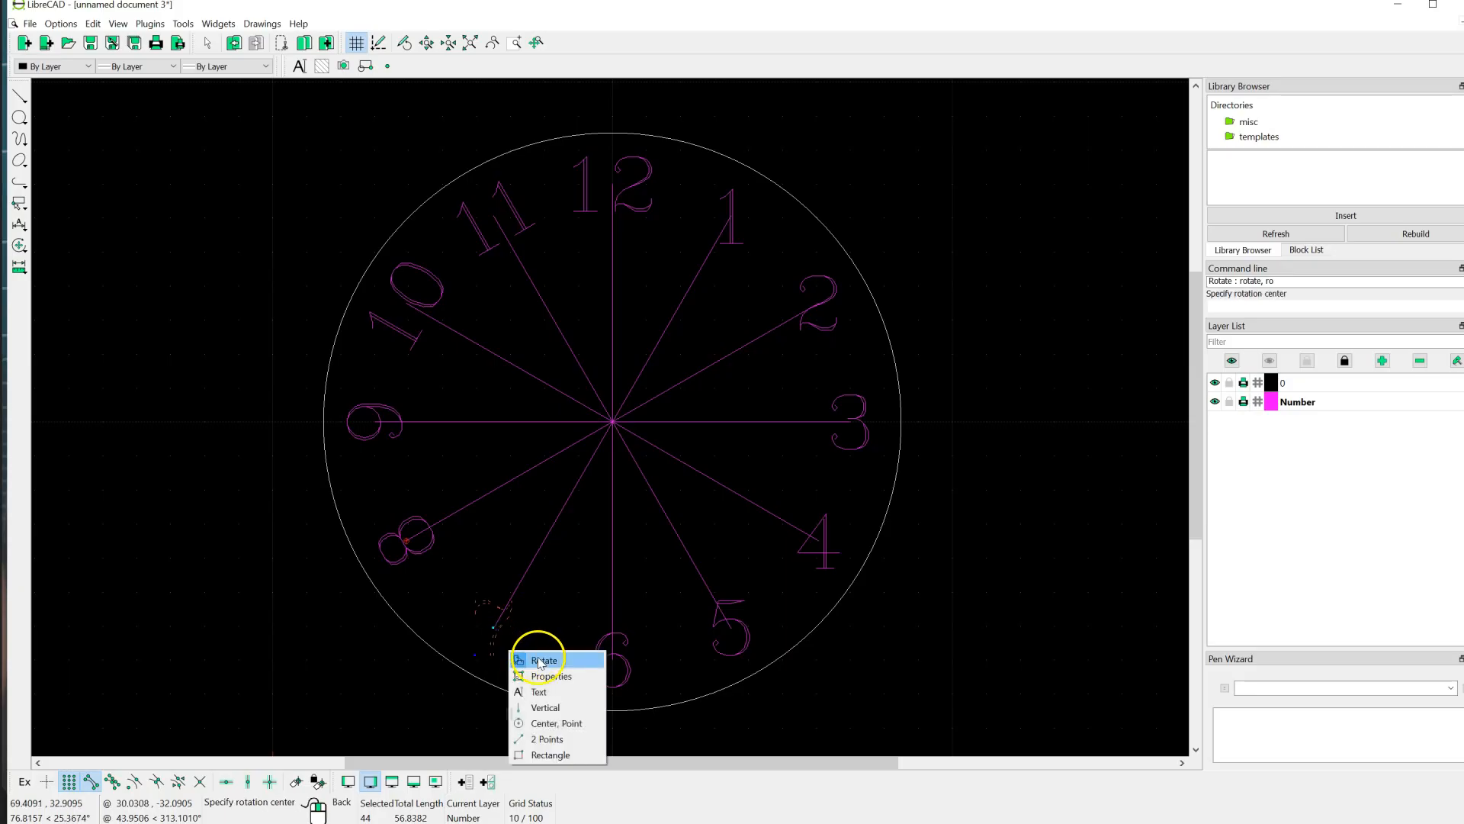
pyautogui.click(492, 627)
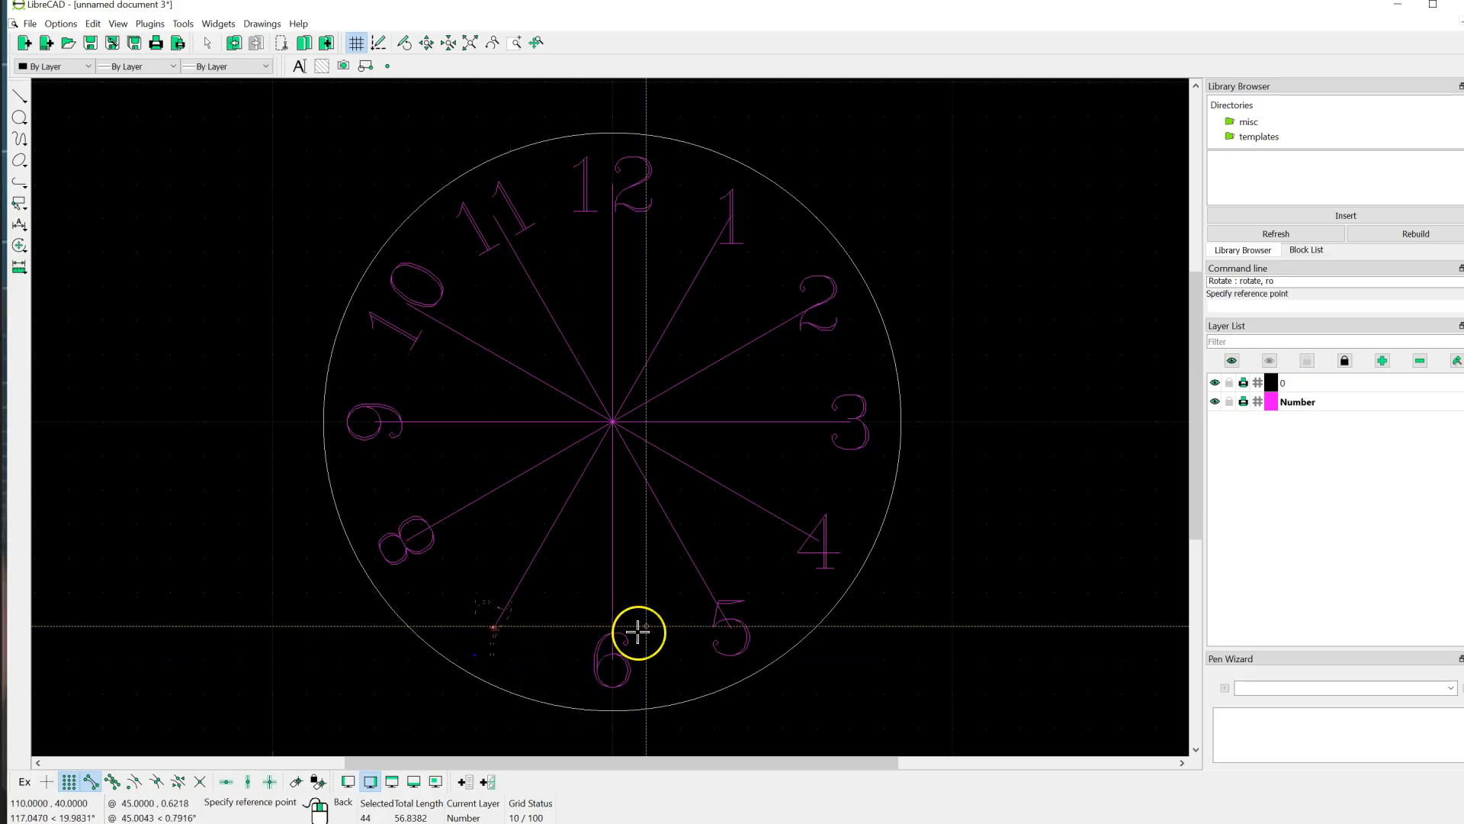
pyautogui.click(500, 518)
pyautogui.click(319, 665)
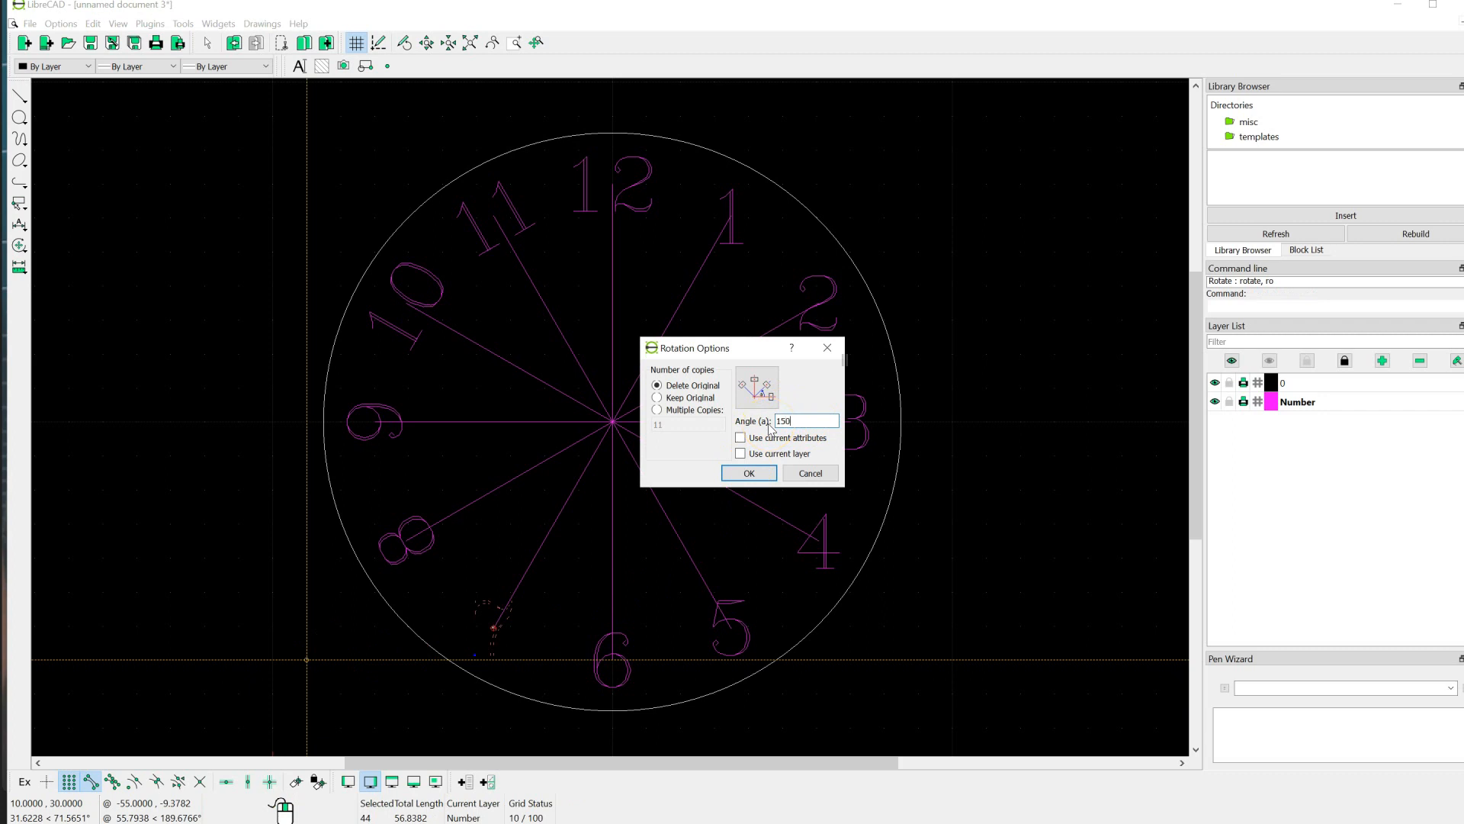
pyautogui.click(748, 473)
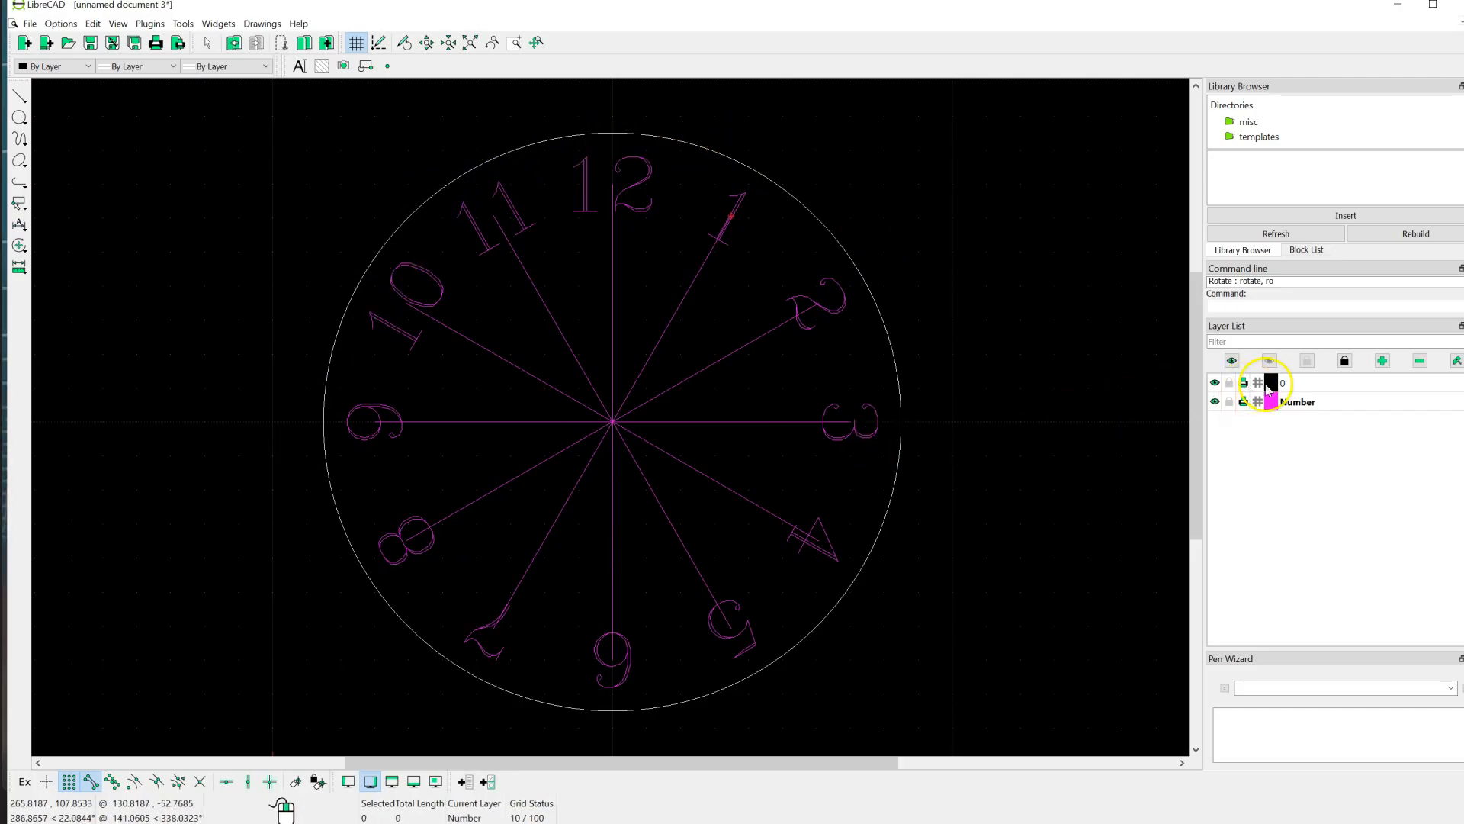
# - On layer 0, draw a circle of radius 3.8 centred on the dial's centre, using centre snapping
pyautogui.click(1308, 389)
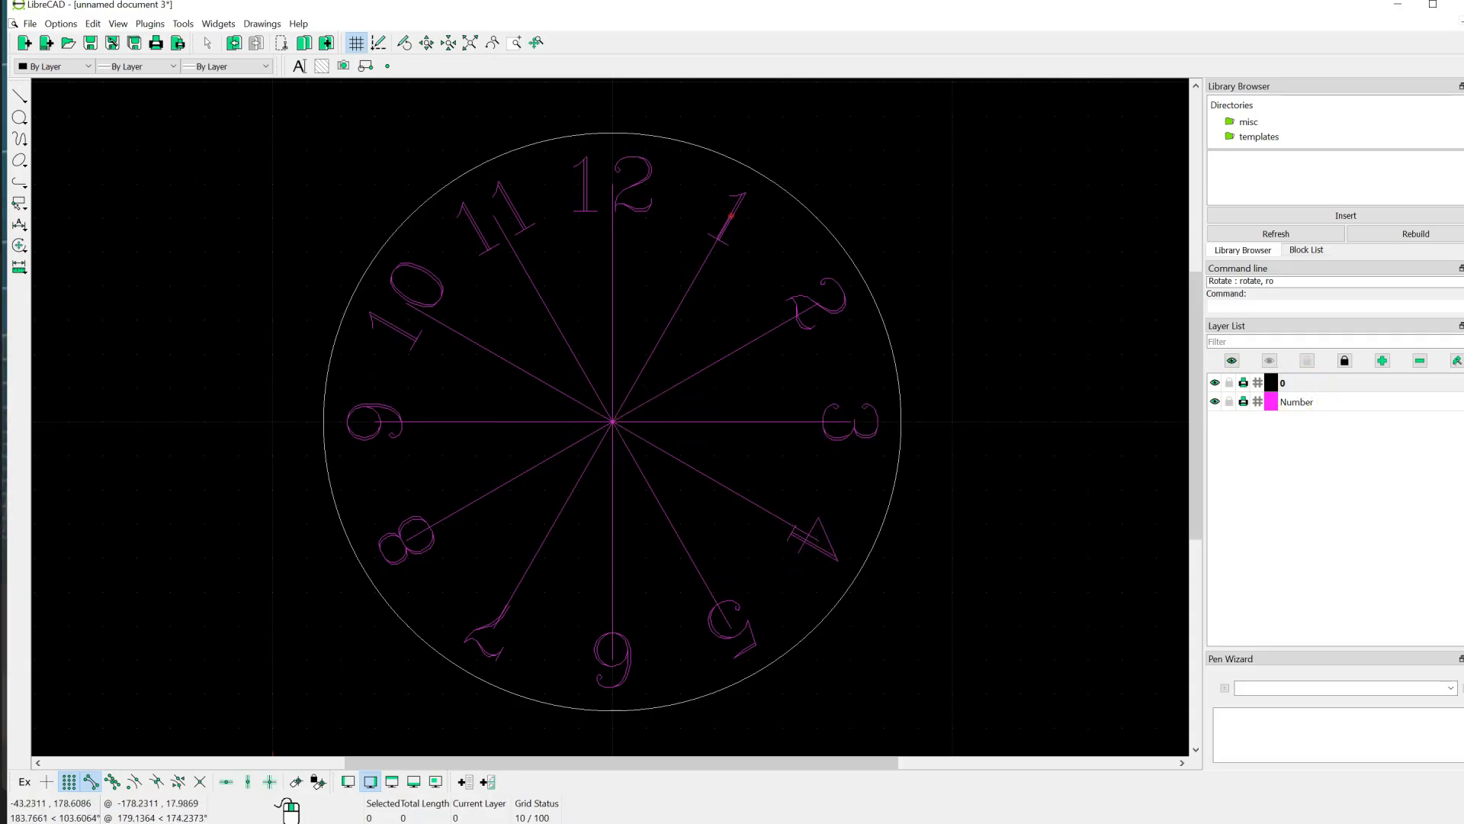
pyautogui.click(18, 118)
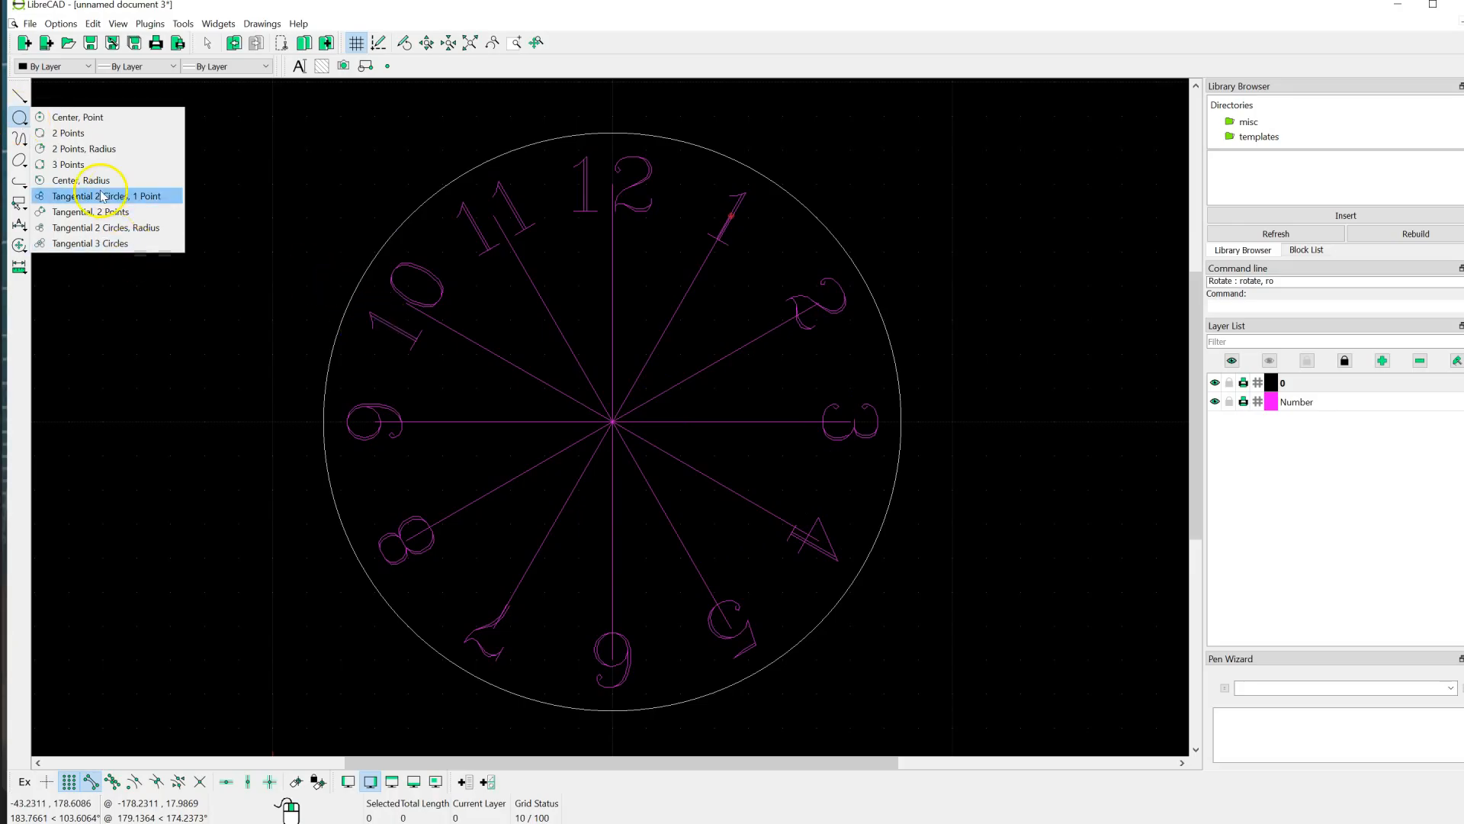
pyautogui.click(112, 119)
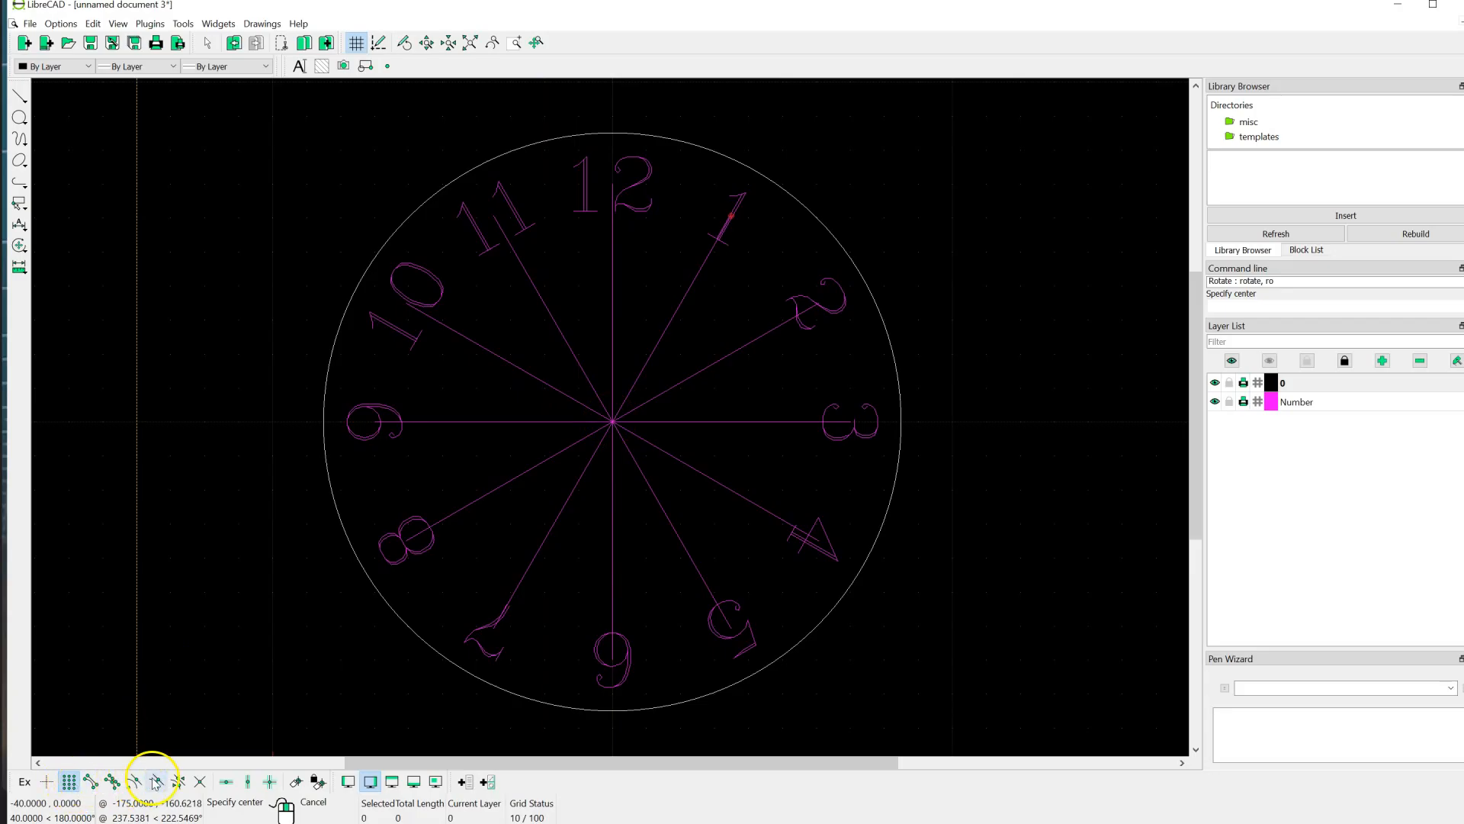
pyautogui.click(74, 789)
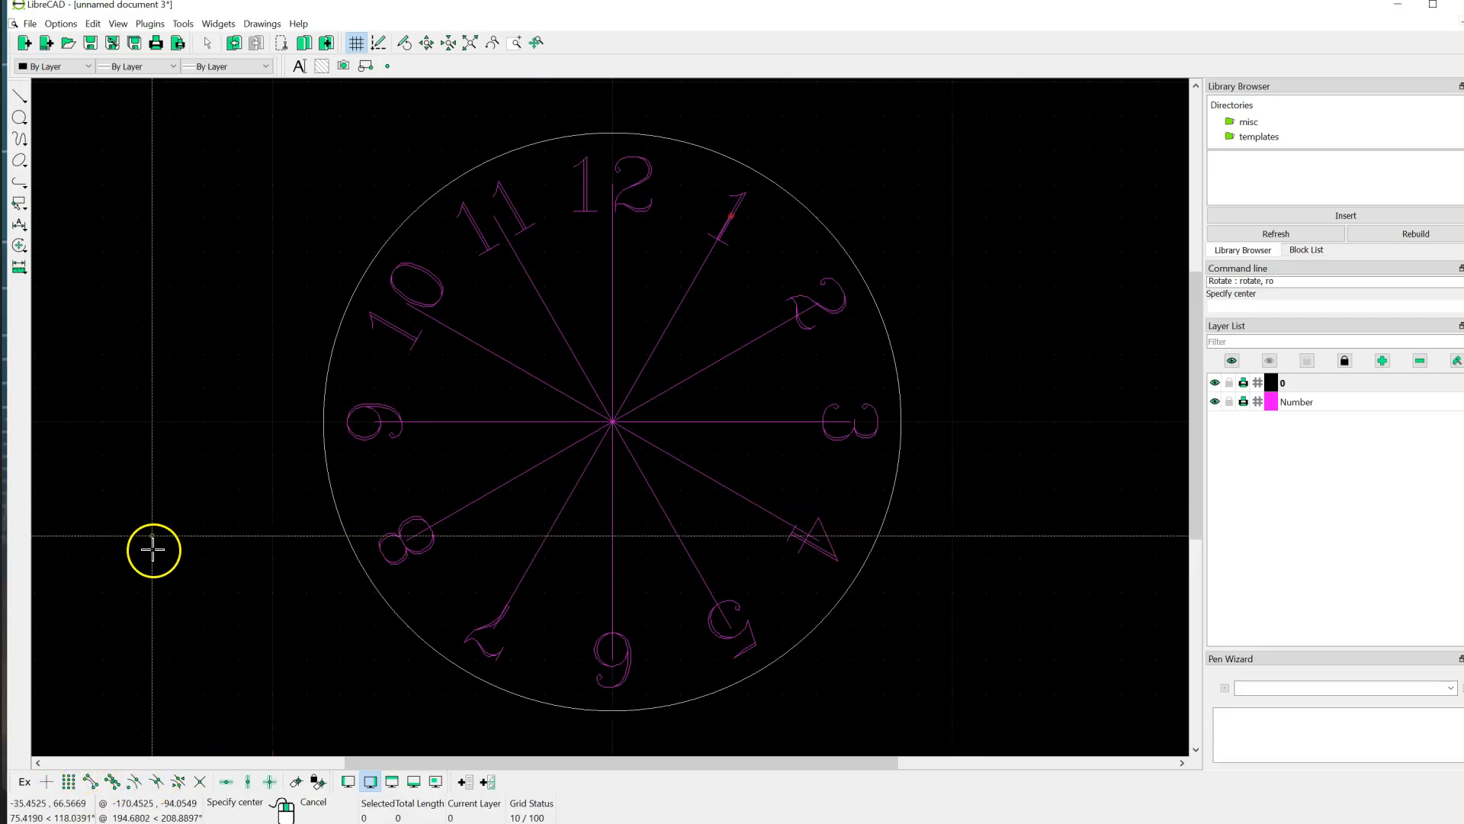
pyautogui.click(133, 783)
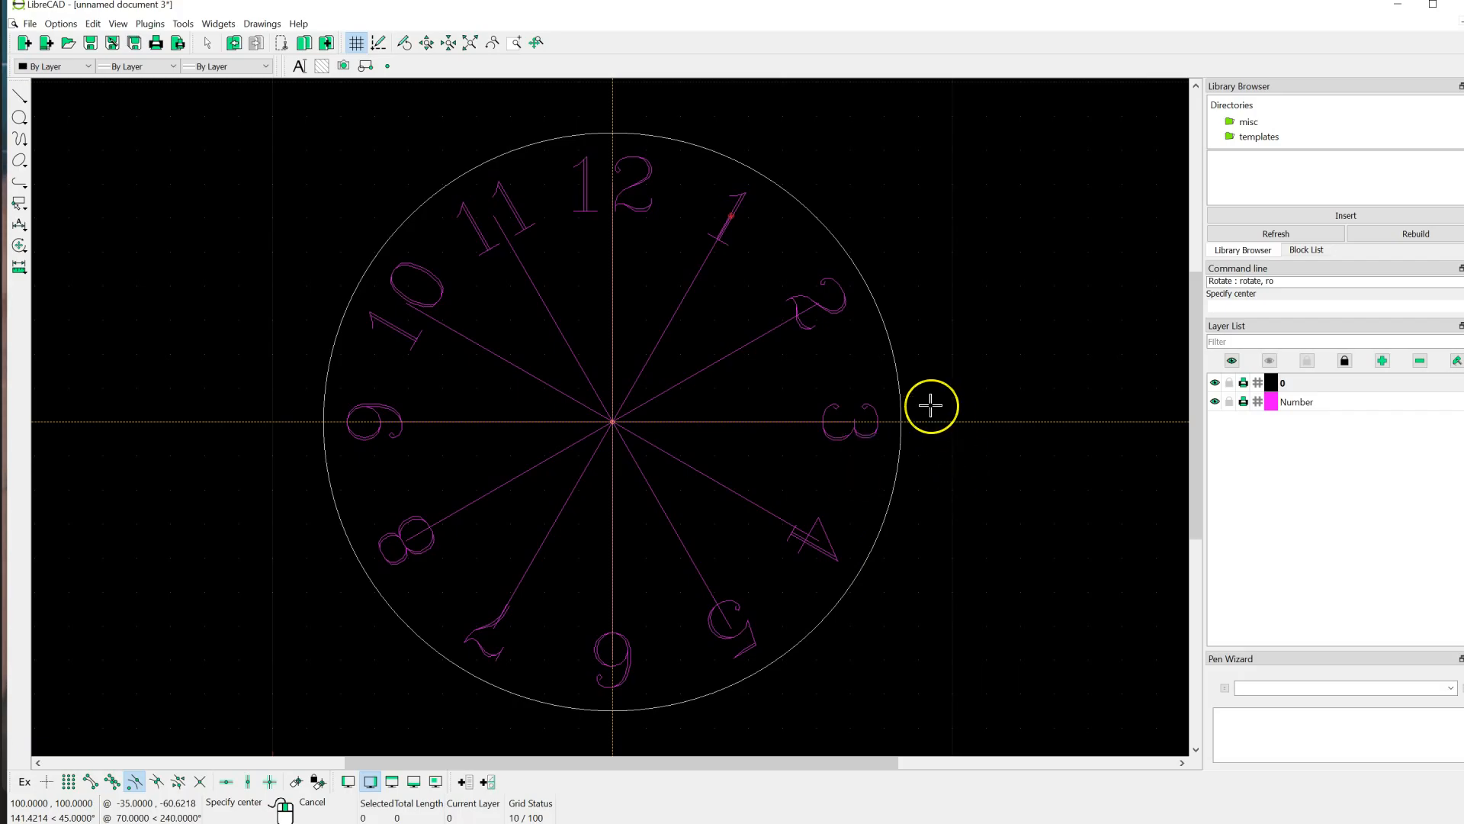
pyautogui.click(613, 421)
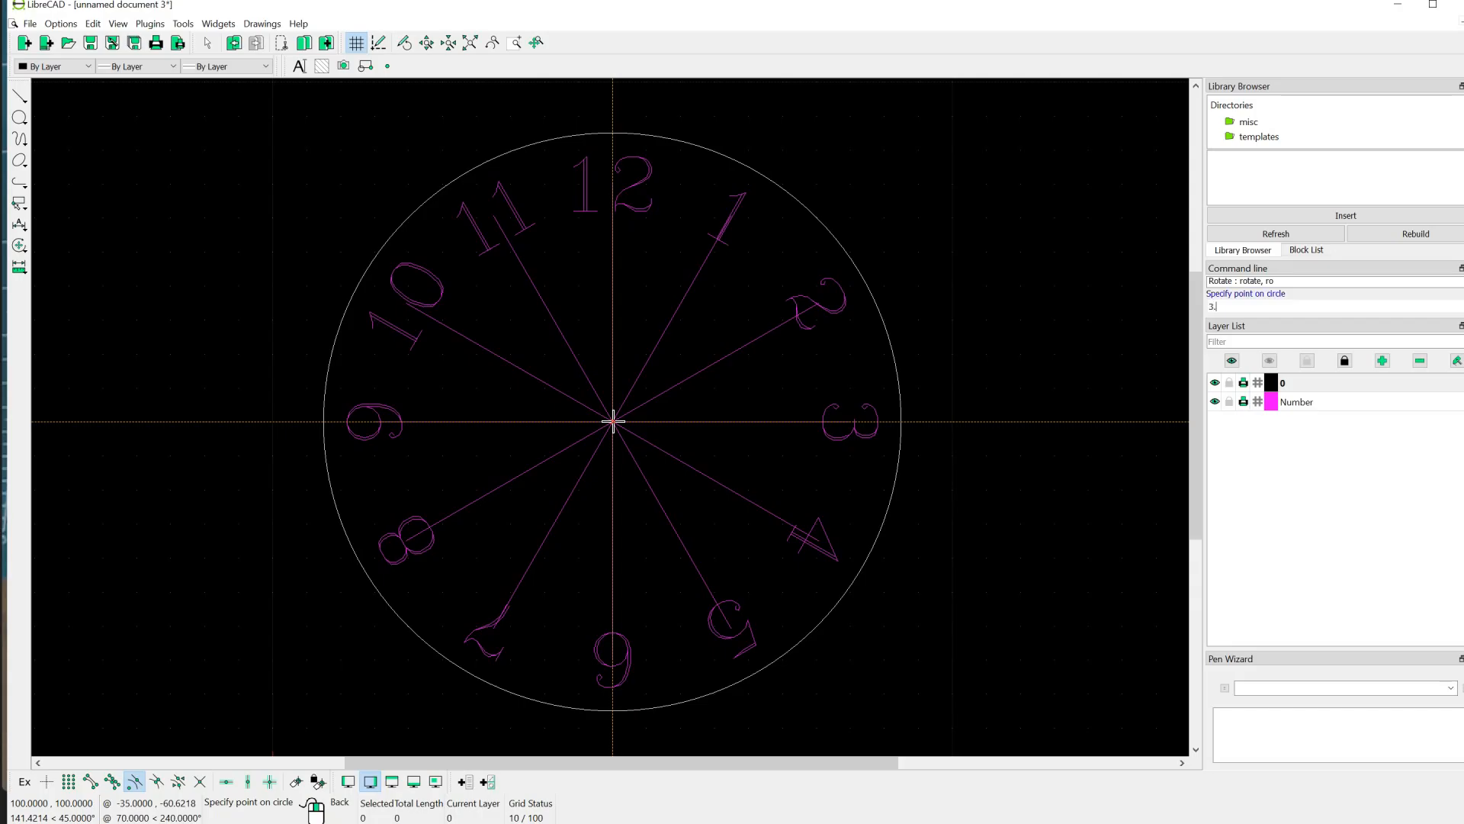
pyautogui.press('Return')
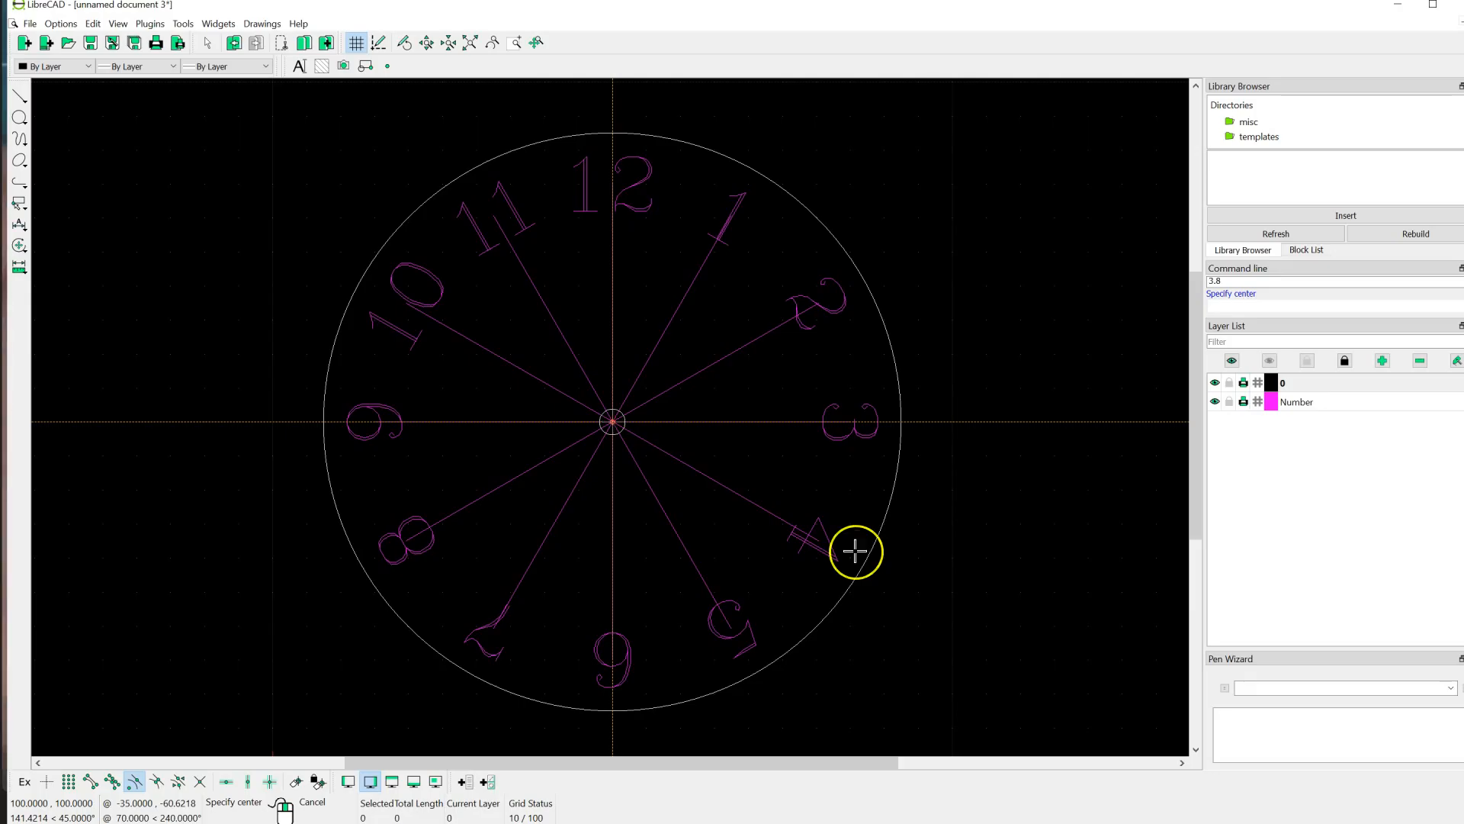
pyautogui.rightClick(351, 401)
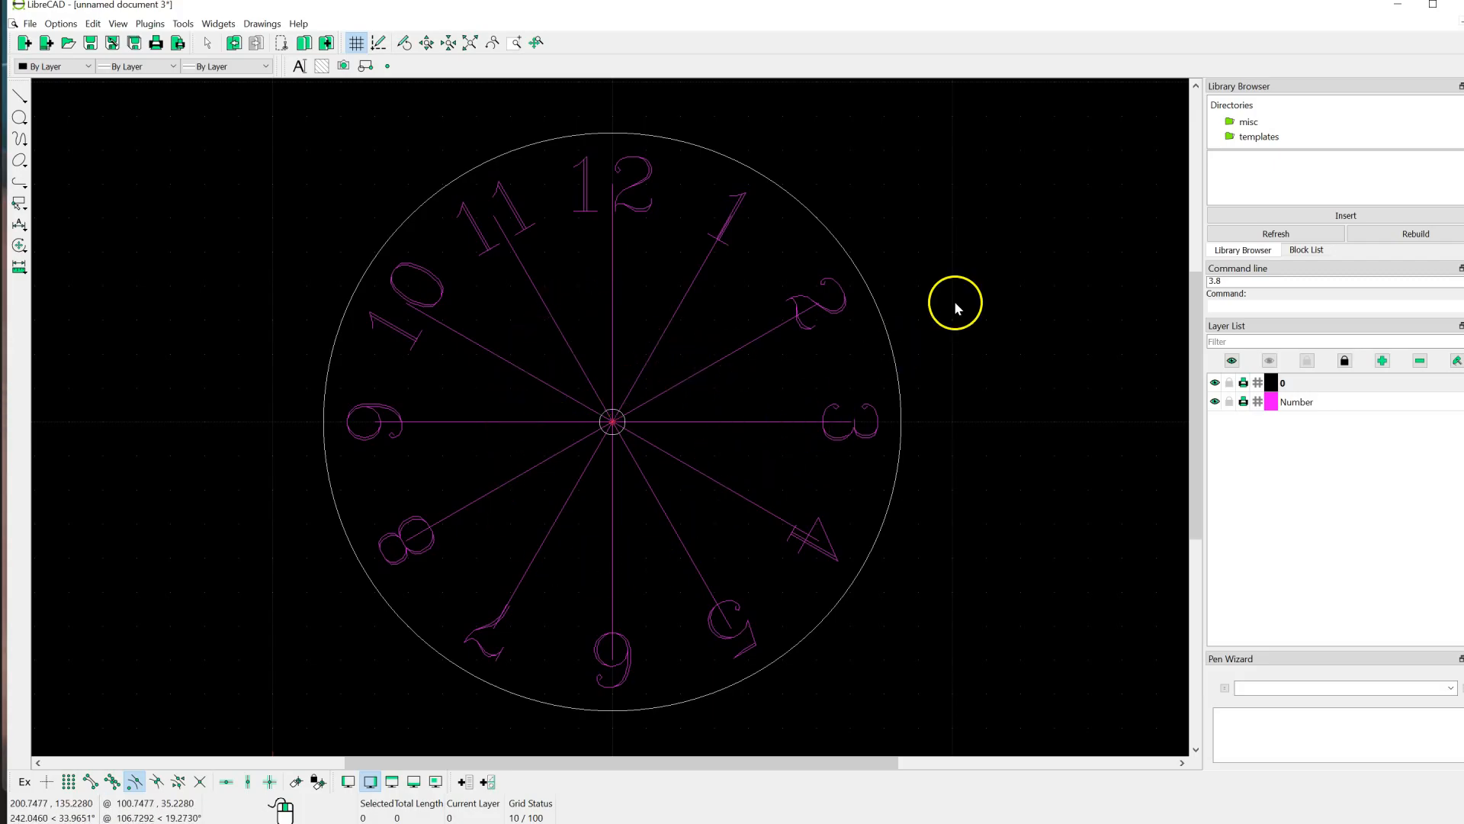
pyautogui.moveTo(894, 145); pyautogui.dragTo(1004, 231)
pyautogui.moveTo(851, 123); pyautogui.dragTo(979, 192)
pyautogui.moveTo(1067, 225); pyautogui.dragTo(926, 152)
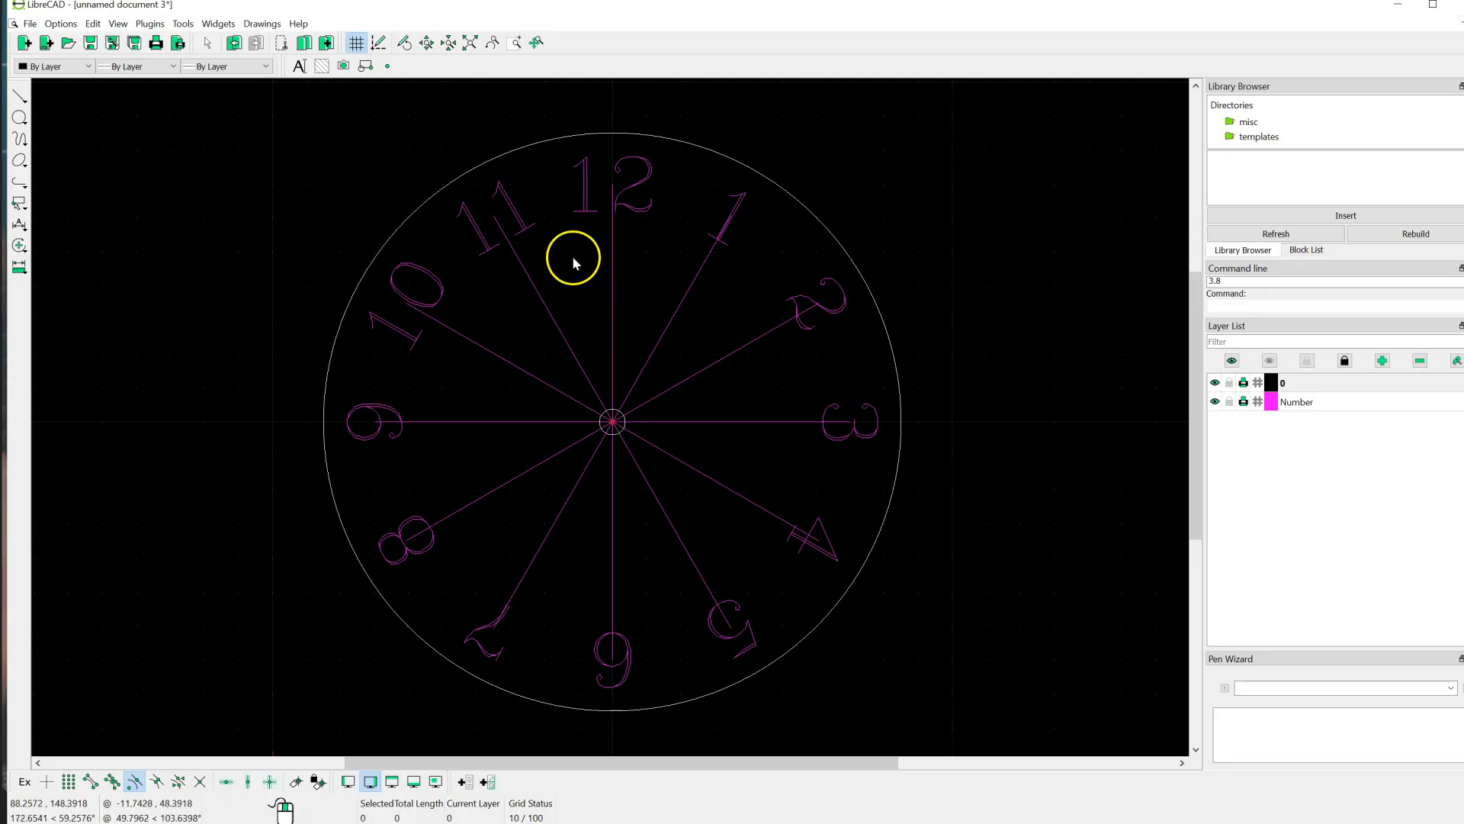
pyautogui.moveTo(555, 225); pyautogui.dragTo(702, 344)
pyautogui.moveTo(583, 276); pyautogui.dragTo(688, 355)
pyautogui.moveTo(688, 161)
pyautogui.mouseDown()
pyautogui.moveTo(726, 279)
pyautogui.moveTo(766, 265)
pyautogui.mouseUp()
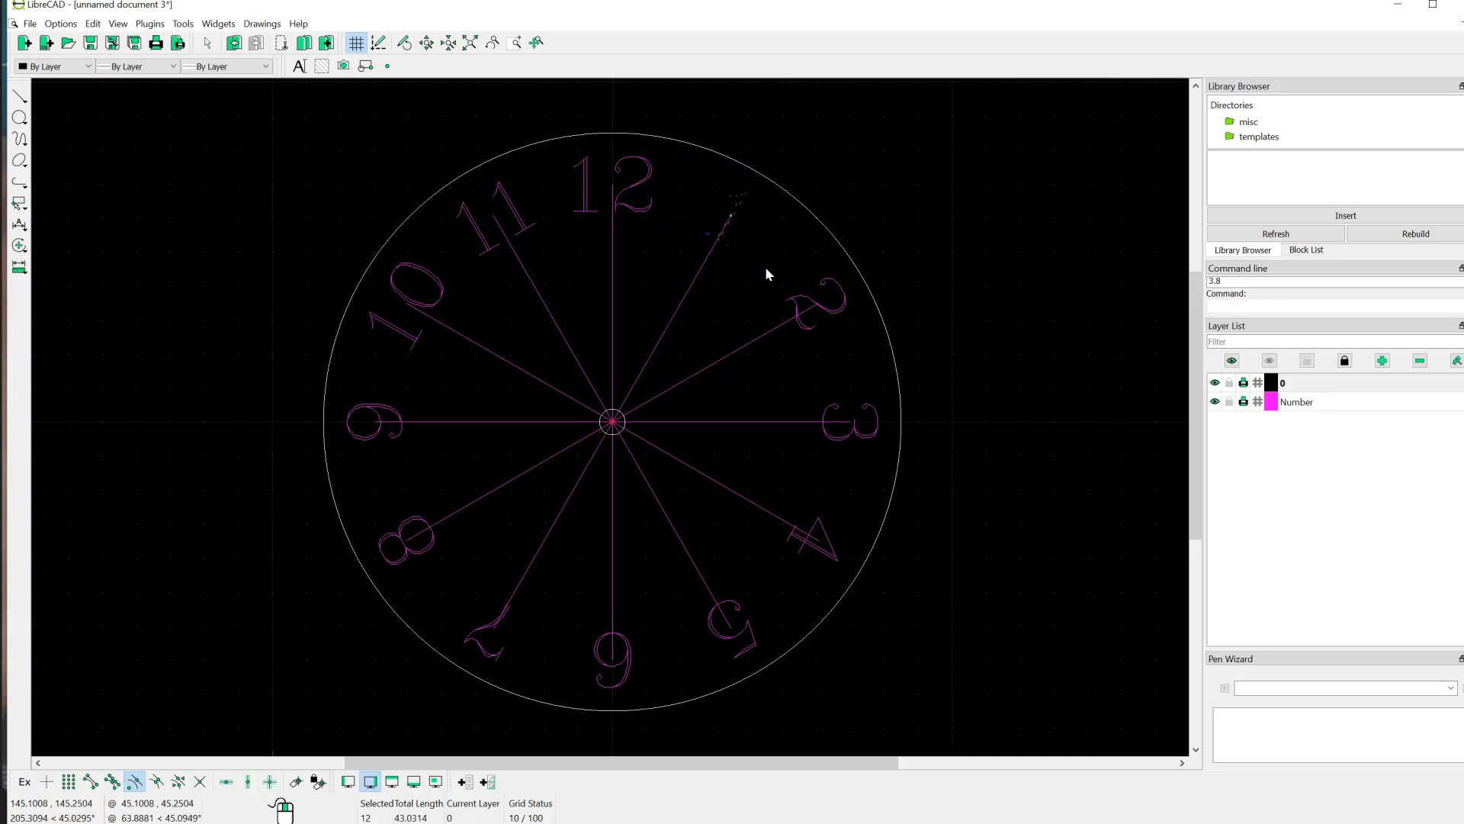
pyautogui.press('Escape')
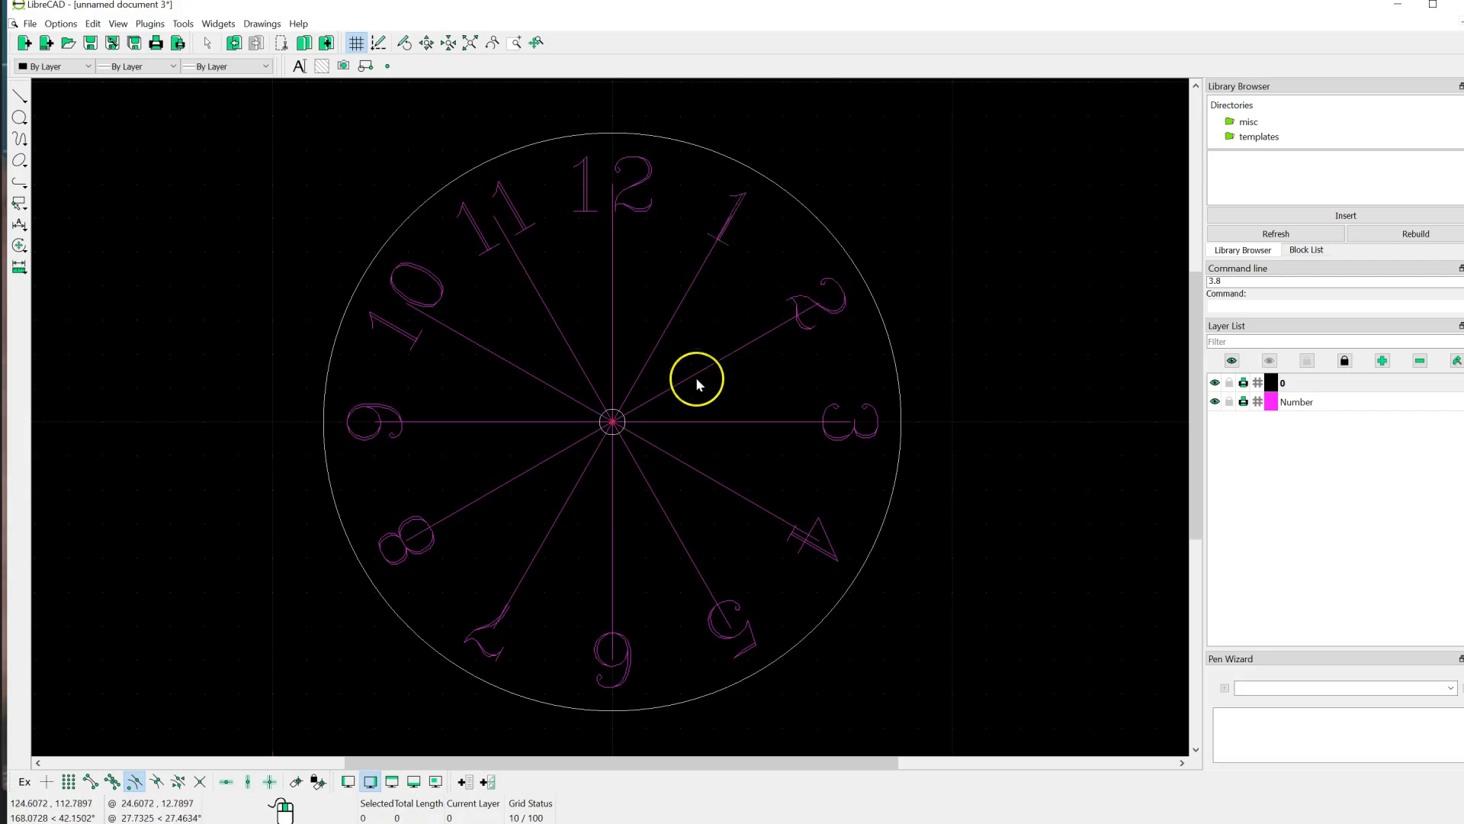
# - Delete all the radial guide lines running from the dial's centre to the numerals, using crossing selections that leave out the numerals and circles
pyautogui.moveTo(715, 330); pyautogui.dragTo(489, 372)
pyautogui.press('Escape')
pyautogui.press('Delete')
pyautogui.moveTo(733, 469); pyautogui.dragTo(469, 452)
pyautogui.press('Delete')
pyautogui.press('Delete')
pyautogui.click(746, 418)
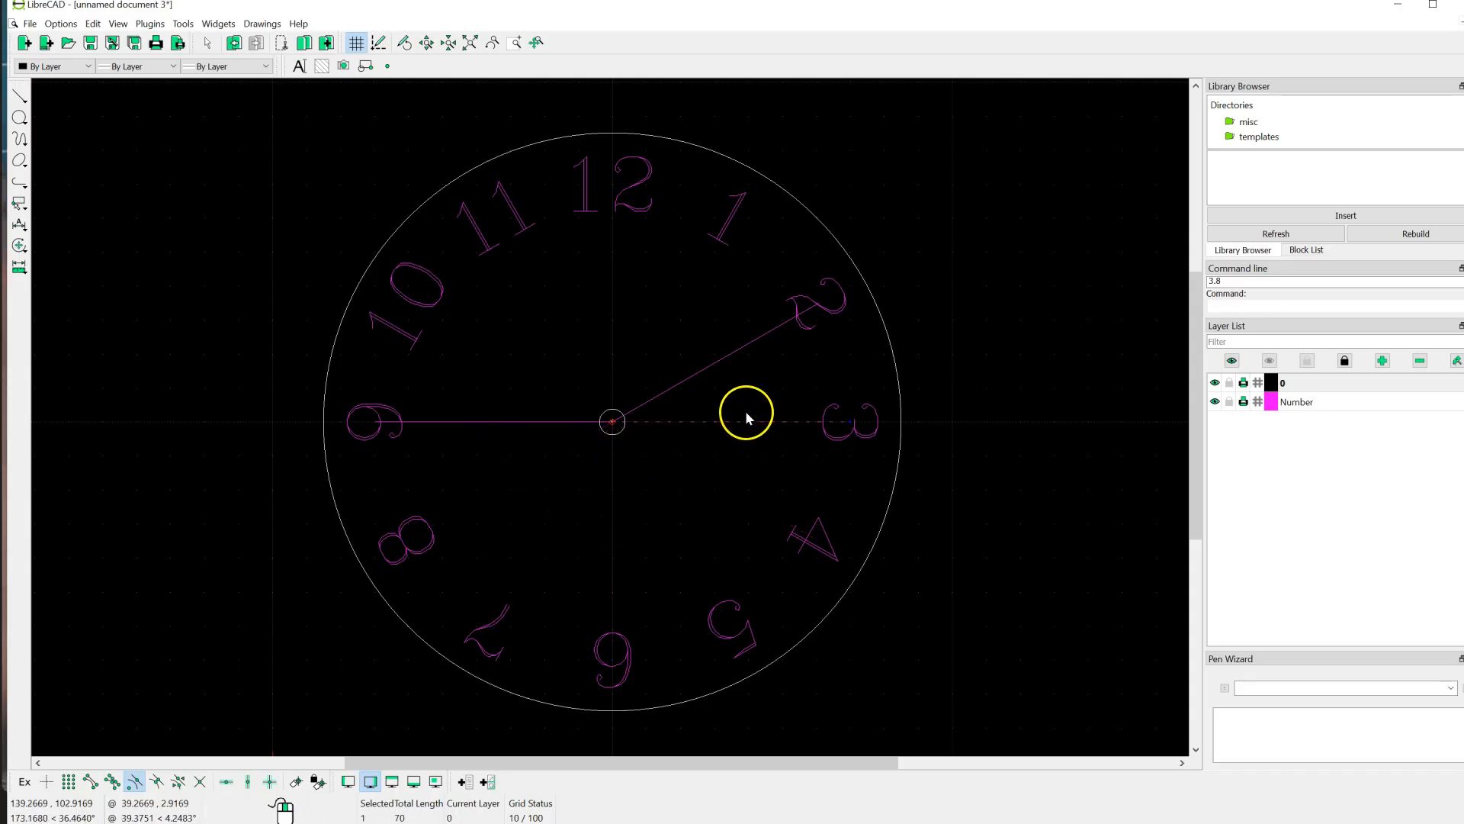
pyautogui.moveTo(771, 383); pyautogui.dragTo(671, 320)
pyautogui.press('Delete')
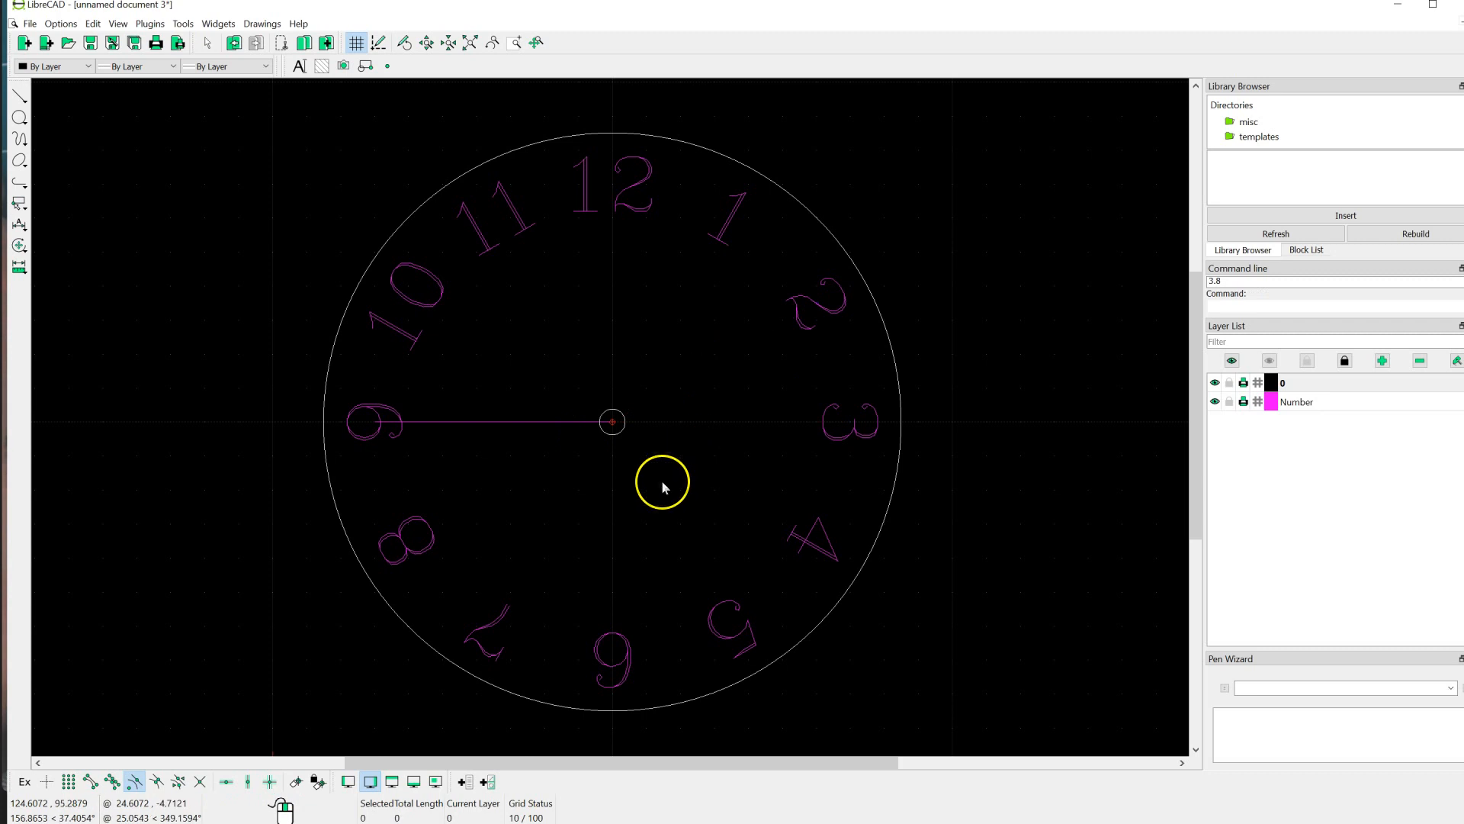
pyautogui.moveTo(530, 433); pyautogui.dragTo(488, 413)
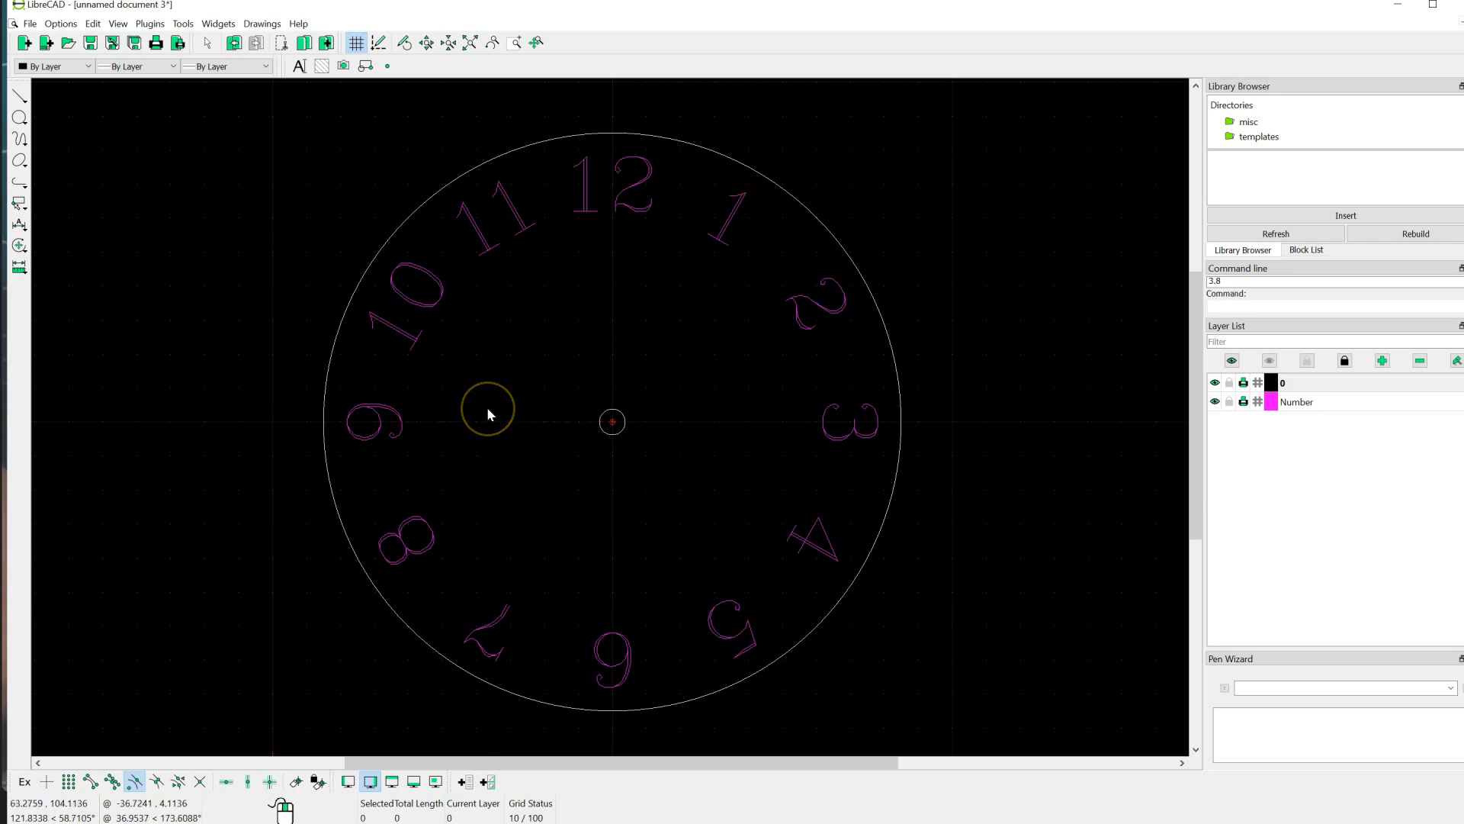